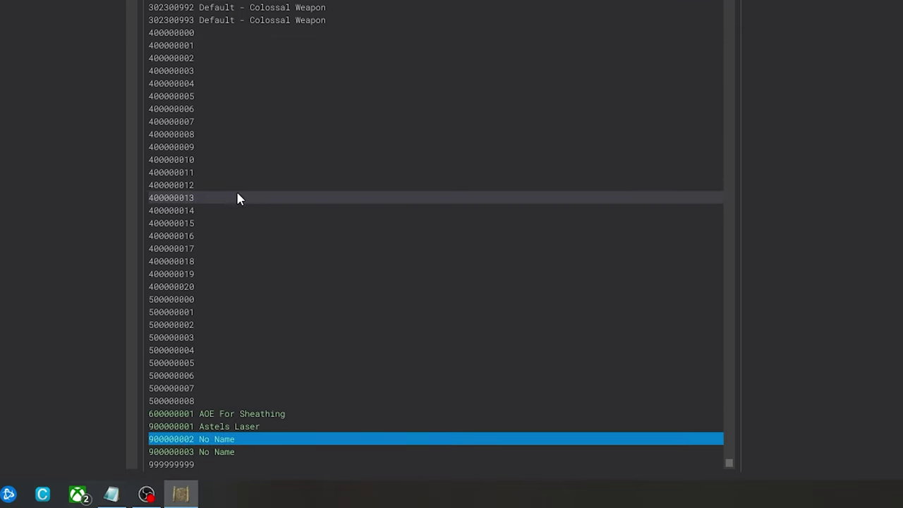
Step: Examine the ID, behavior judge, category and reference fields of row 900000002 in BehaviorParam_PC
click(195, 442)
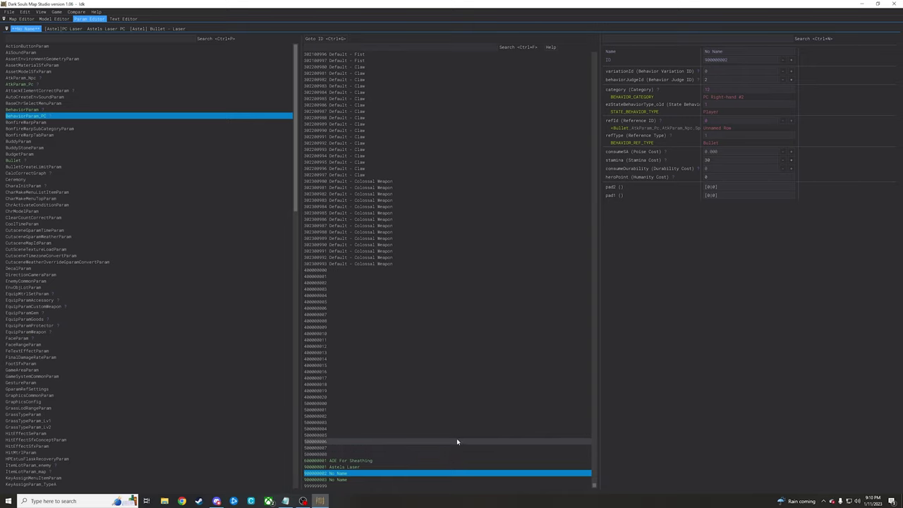
ctrl+click(318, 473)
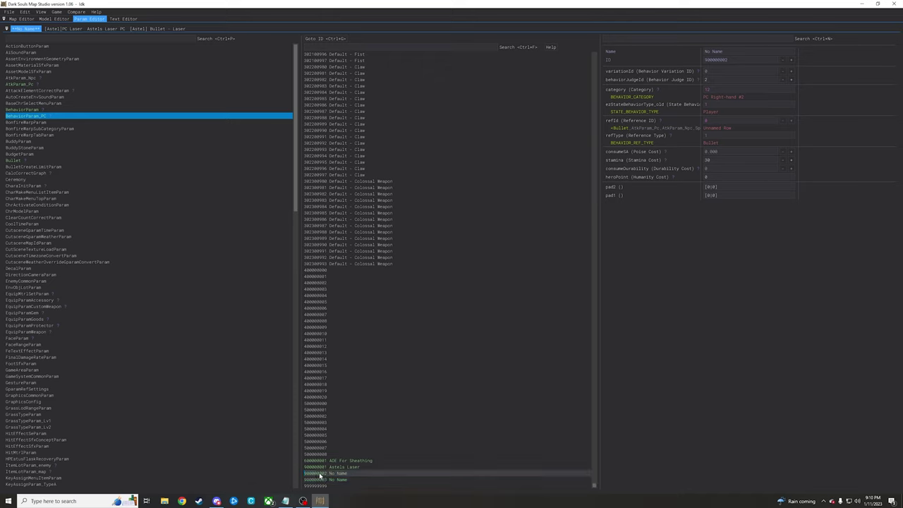
click(319, 474)
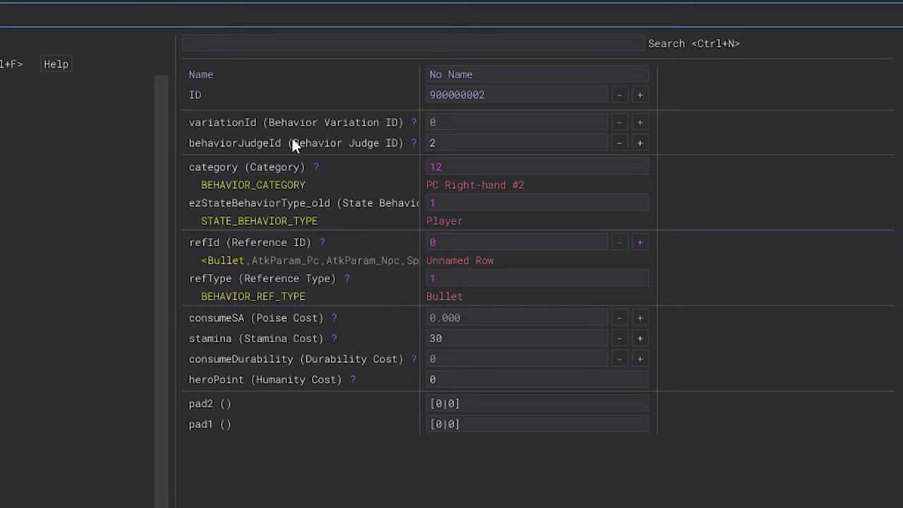
click(444, 94)
click(445, 94)
click(437, 124)
click(432, 98)
click(435, 90)
click(469, 97)
key(Return)
click(437, 182)
mouse_move(440, 220)
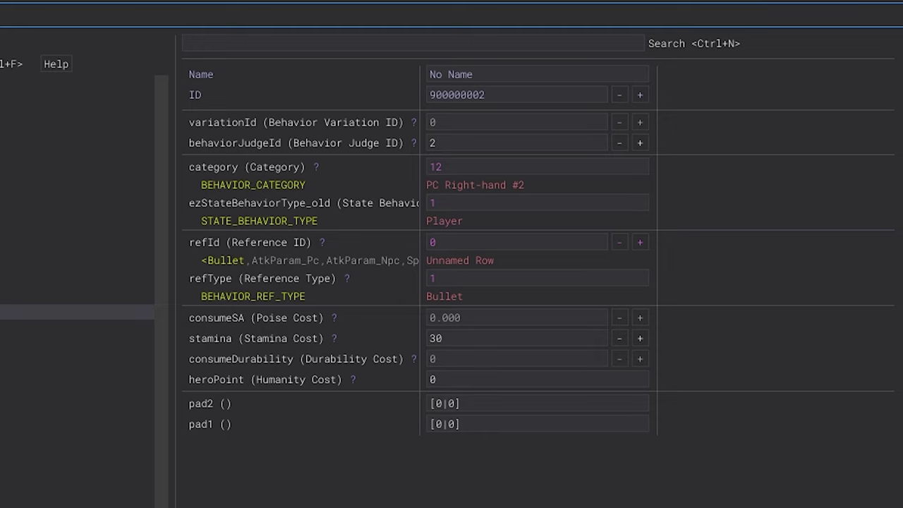
mouse_move(438, 297)
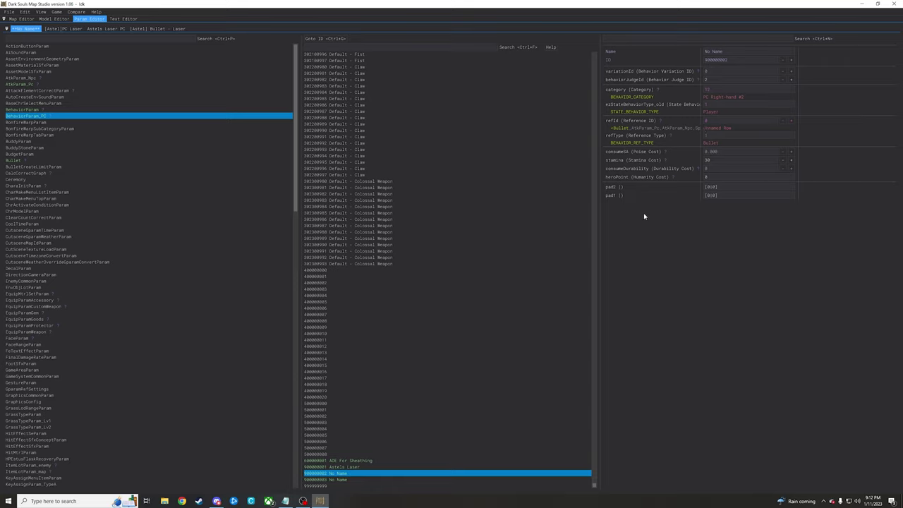
Step: Compare the Astels Laser behavior row 900000001 with row 900000002 and leave row 900000002 selected
click(330, 467)
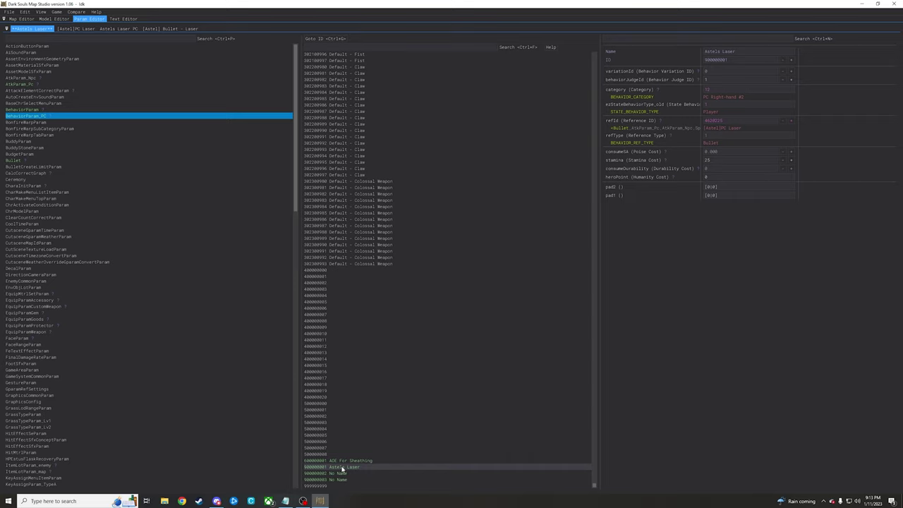
click(343, 468)
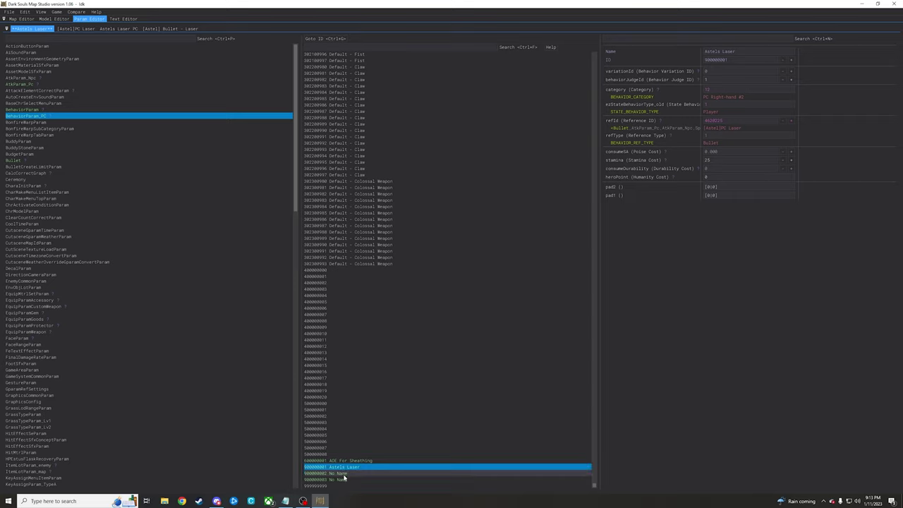
click(346, 474)
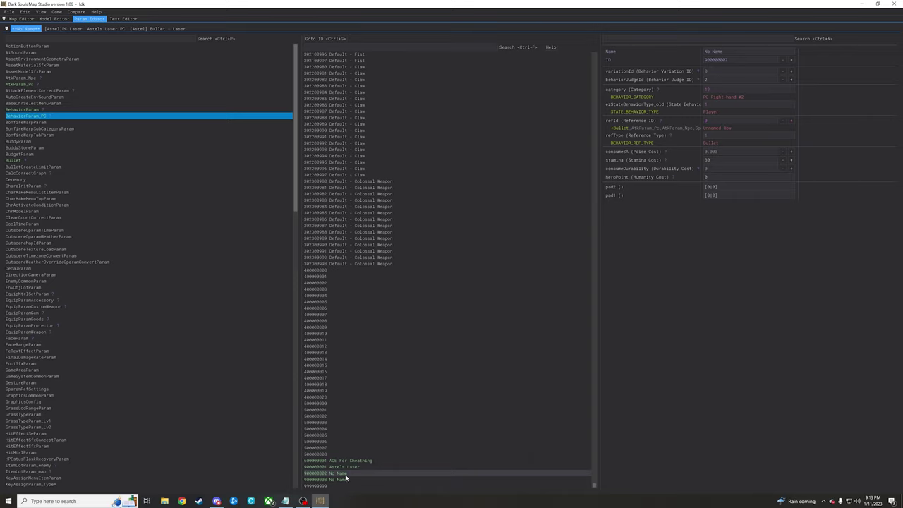
click(318, 472)
click(356, 474)
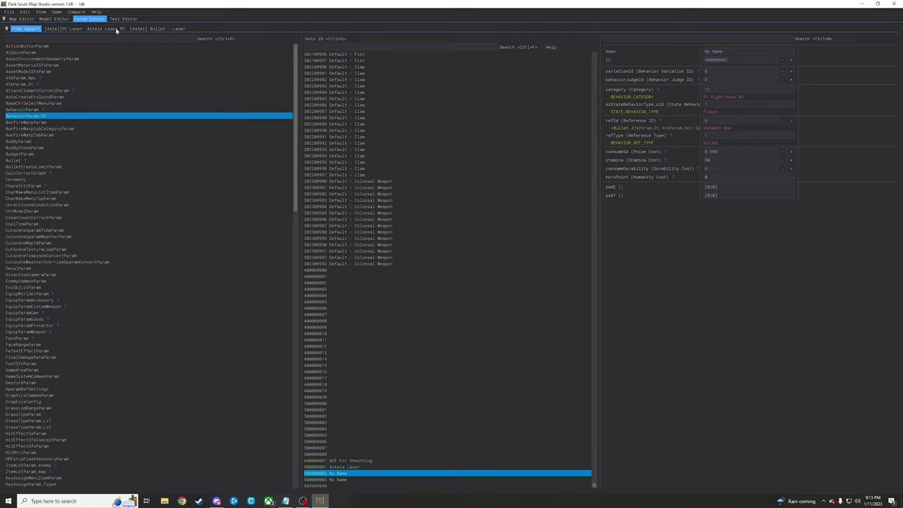
Step: Switch to the AtkParam_Npc view and inspect the [Astel] Bullet - Laser row 4620220
click(159, 28)
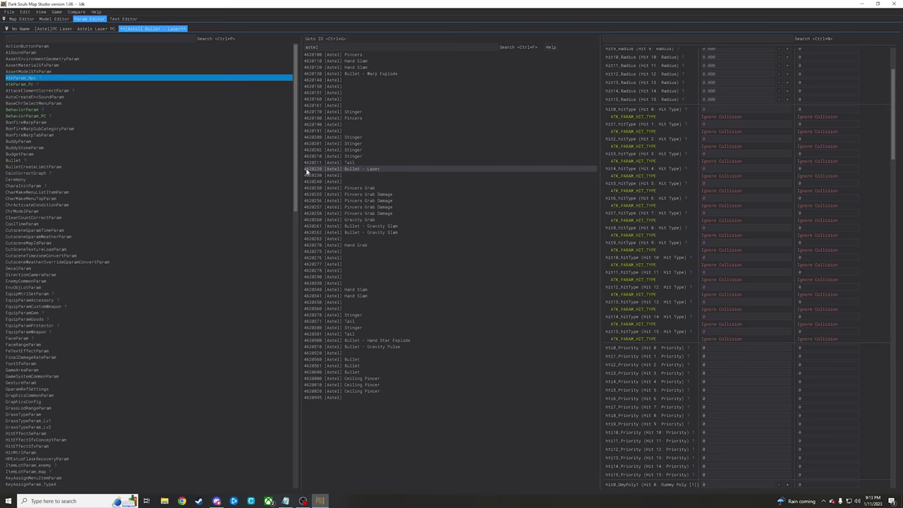
click(328, 170)
click(367, 169)
click(393, 170)
click(347, 169)
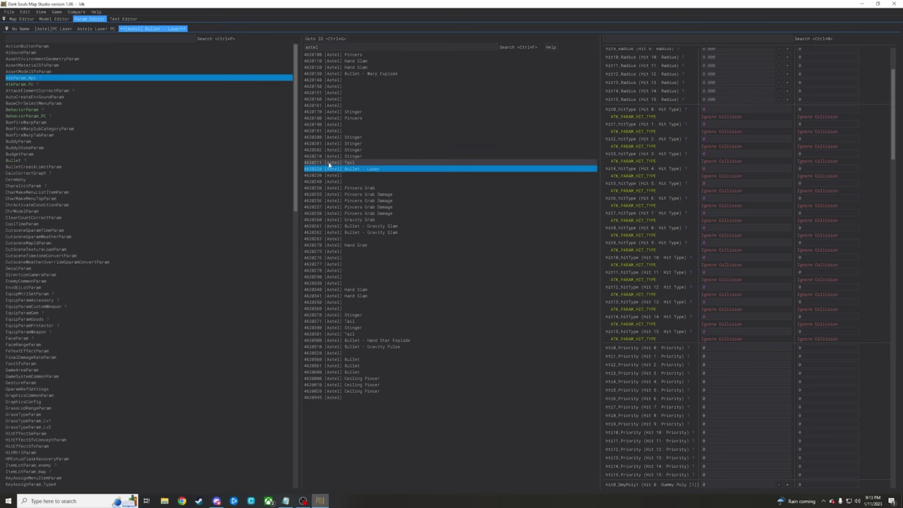
ctrl+click(329, 170)
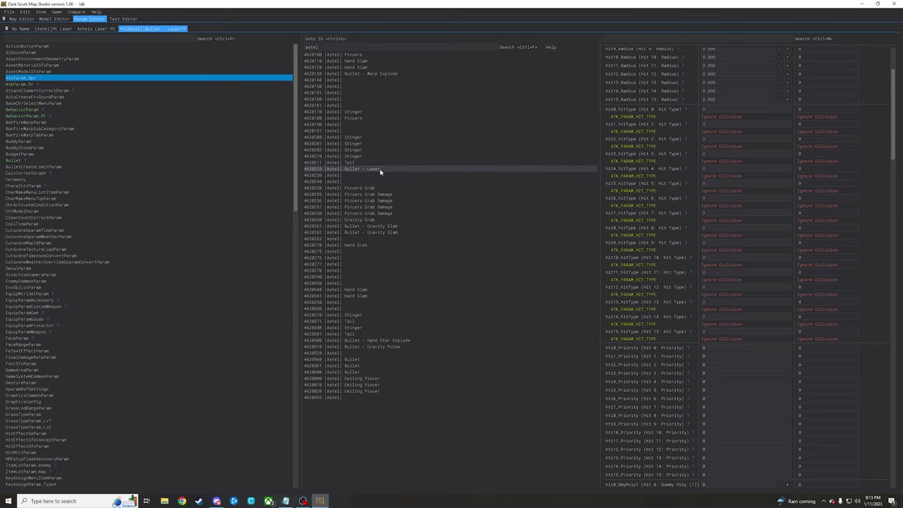
click(450, 169)
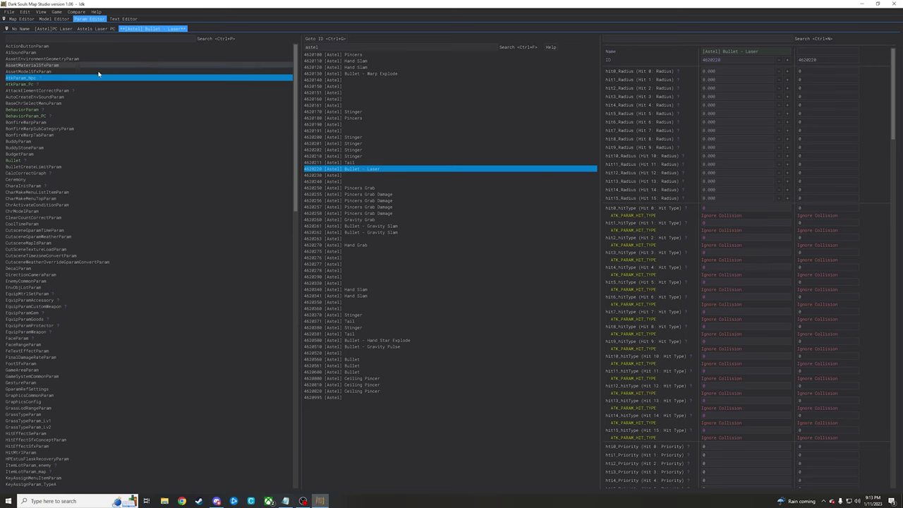
Step: Open the Astels Laser PC row 80000 in AtkParam_Pc and compare its fields with the NPC laser attack
click(105, 30)
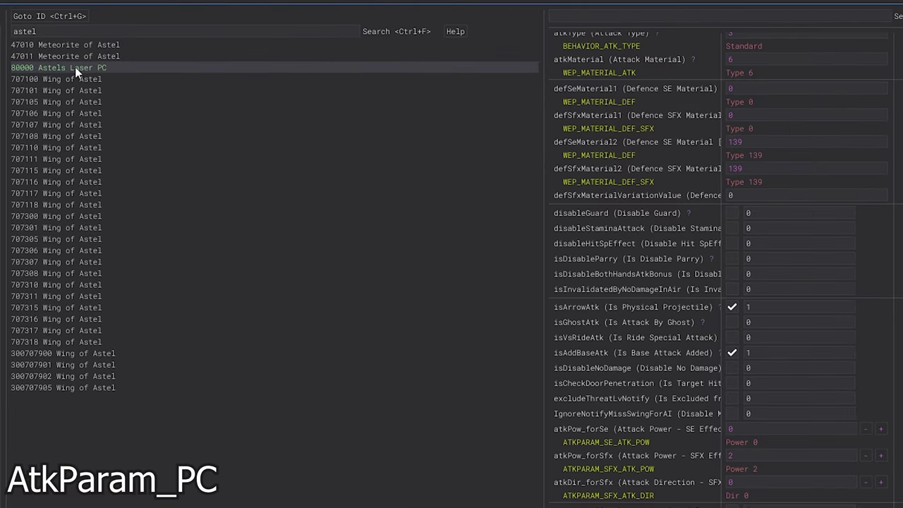
click(61, 67)
click(45, 67)
scroll(797, 261, down, 15)
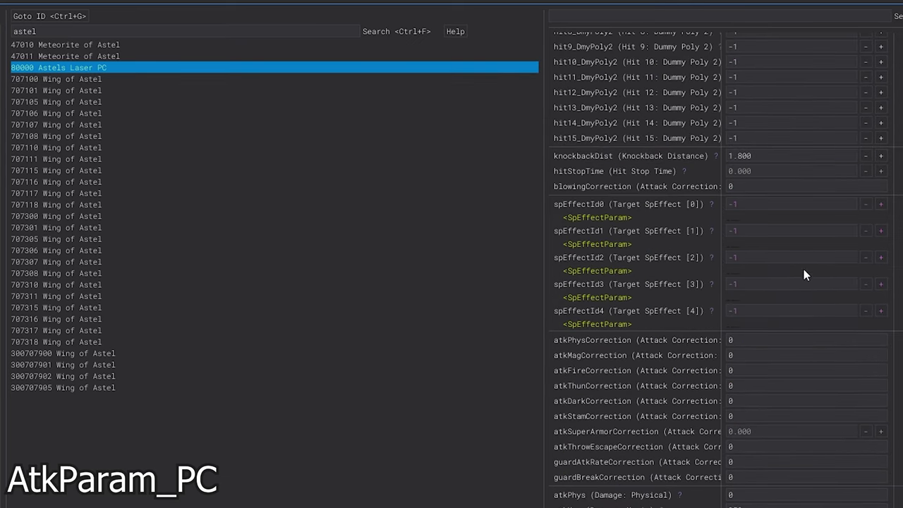
scroll(793, 267, up, 15)
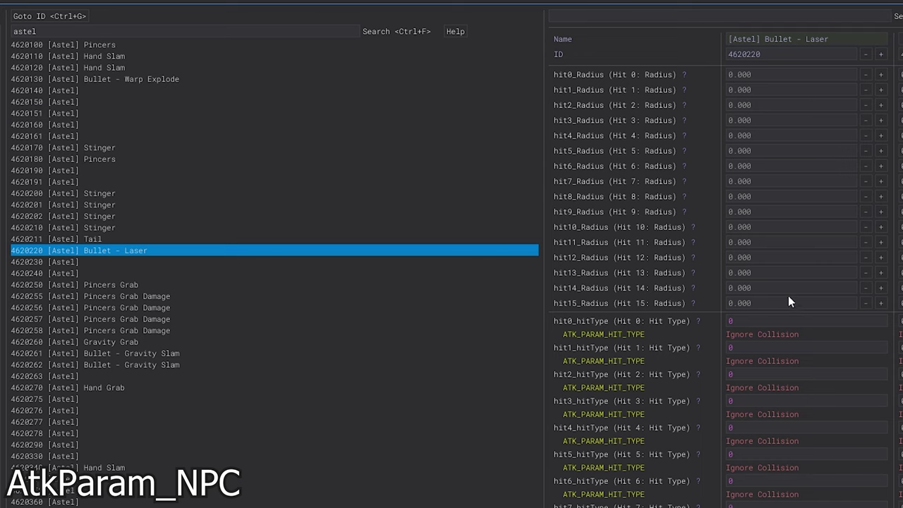
scroll(792, 368, down, 3)
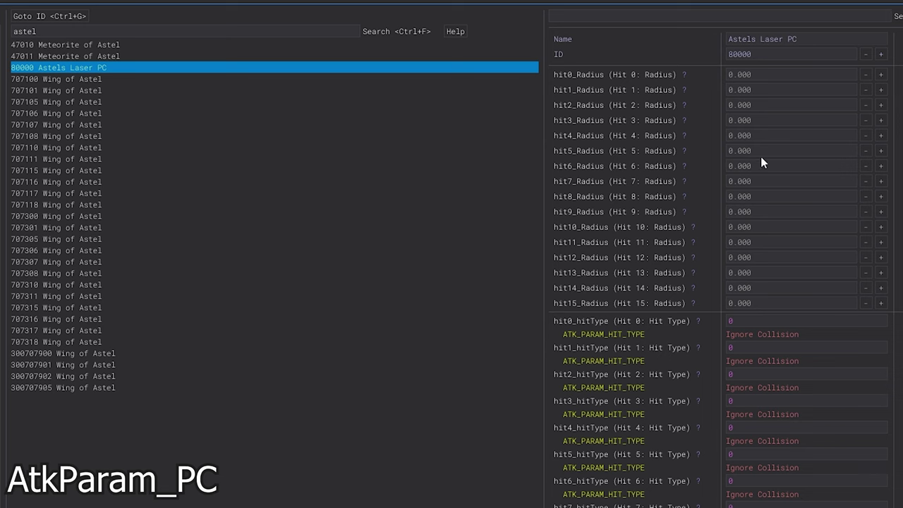
Step: Review the hit type, dummy poly, knockback, target SpEffect and damage fields of the Astels Laser PC attack
scroll(772, 173, down, 20)
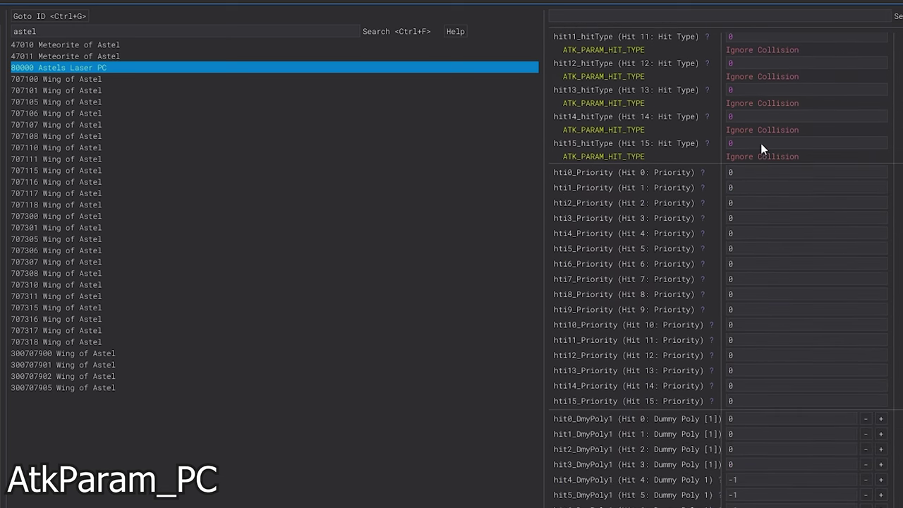
scroll(765, 175, down, 10)
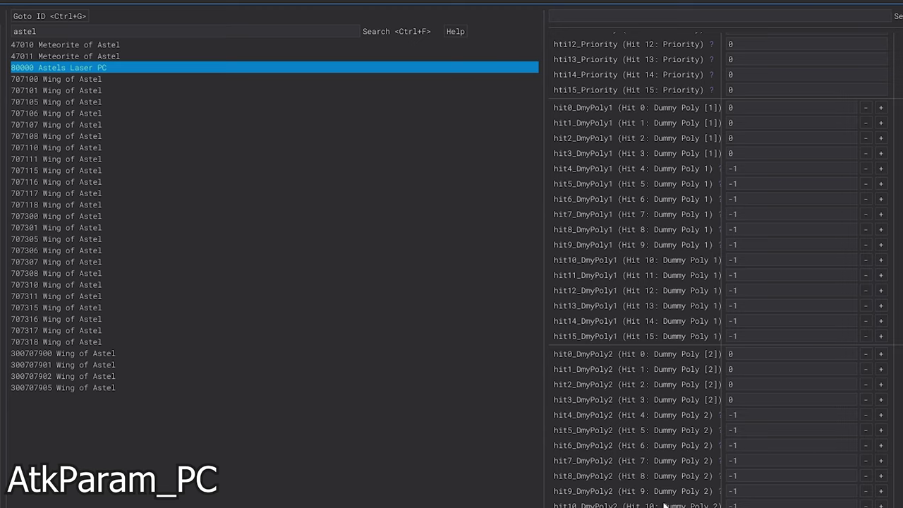
scroll(664, 505, down, 3)
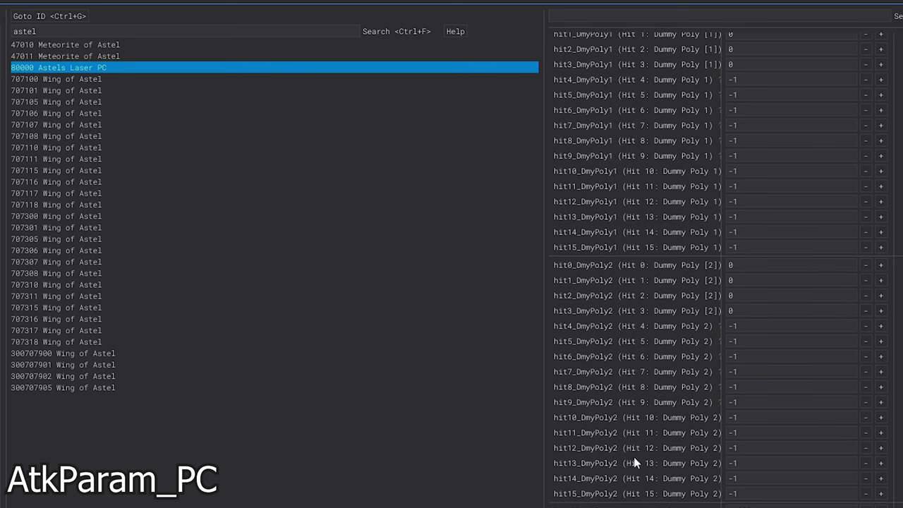
scroll(630, 460, down, 6)
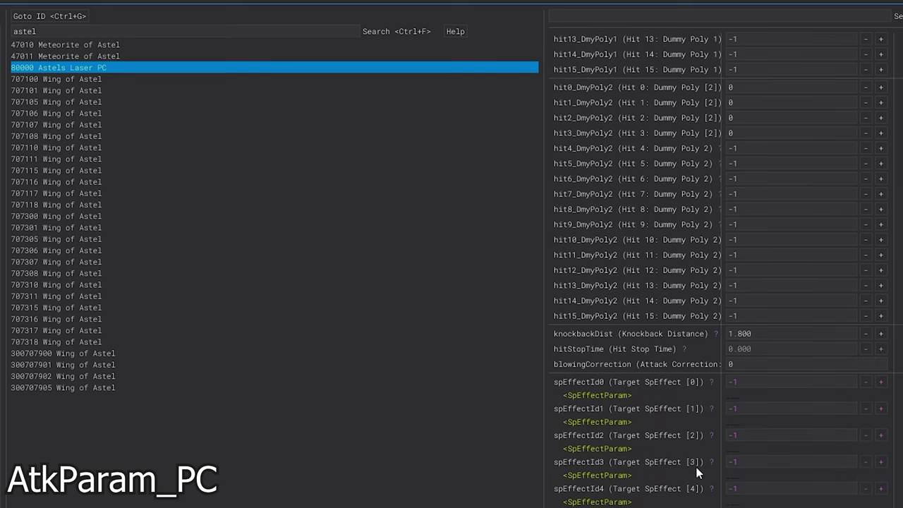
scroll(697, 476, down, 6)
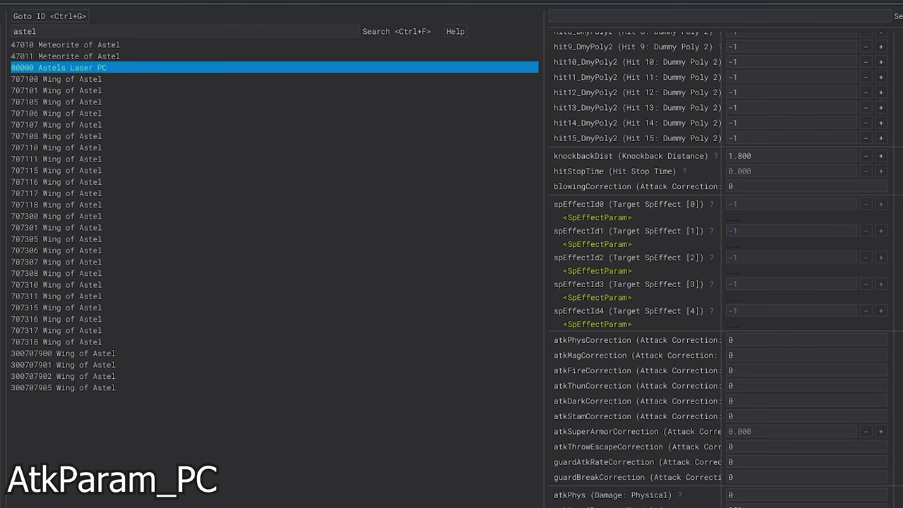
scroll(723, 268, down, 4)
scroll(727, 502, down, 3)
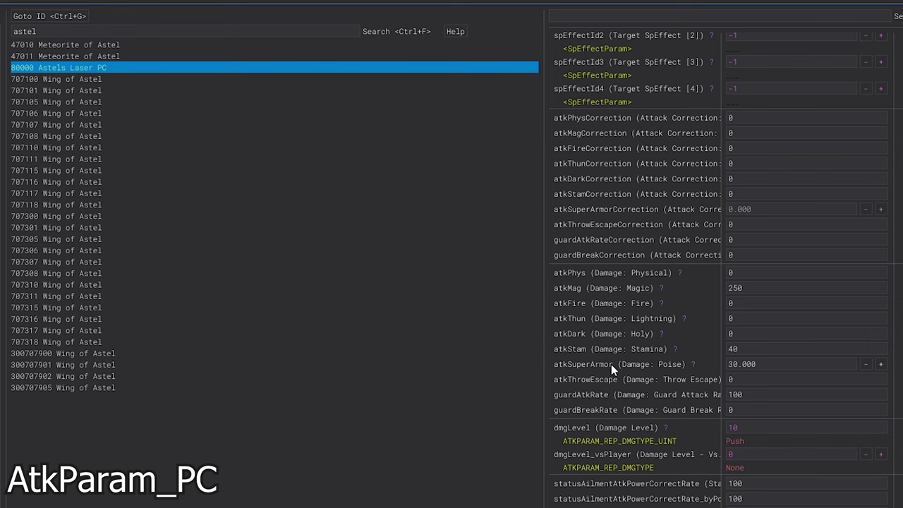
scroll(614, 381, up, 10)
scroll(627, 381, up, 8)
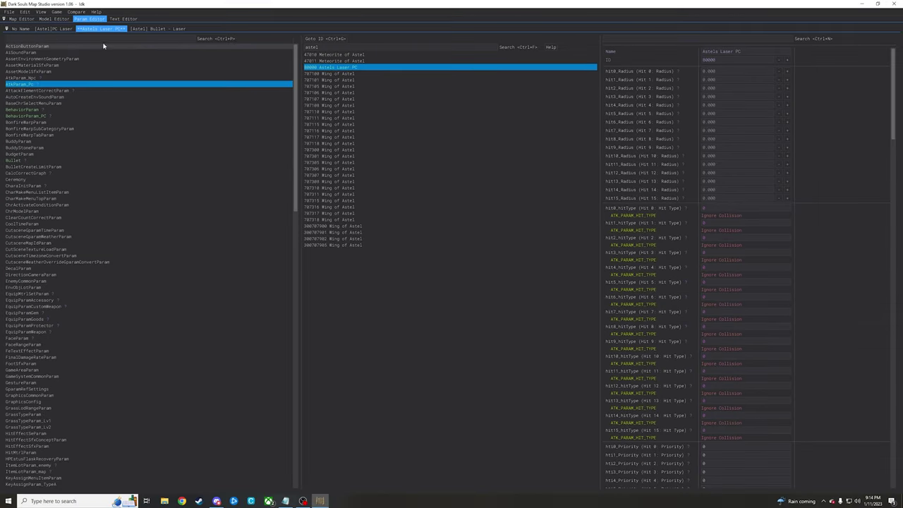
Step: Switch to the Bullet param view and select the [Astel]PC Laser row 4620225
click(53, 29)
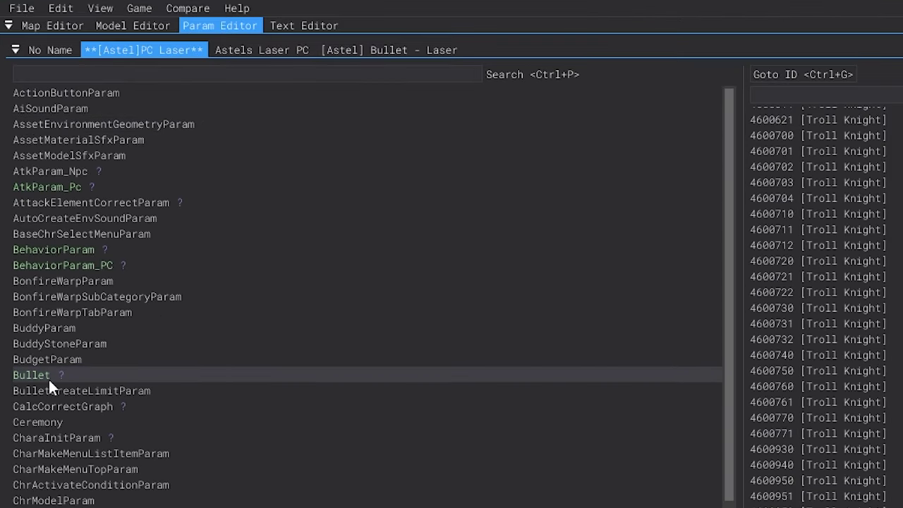
click(48, 376)
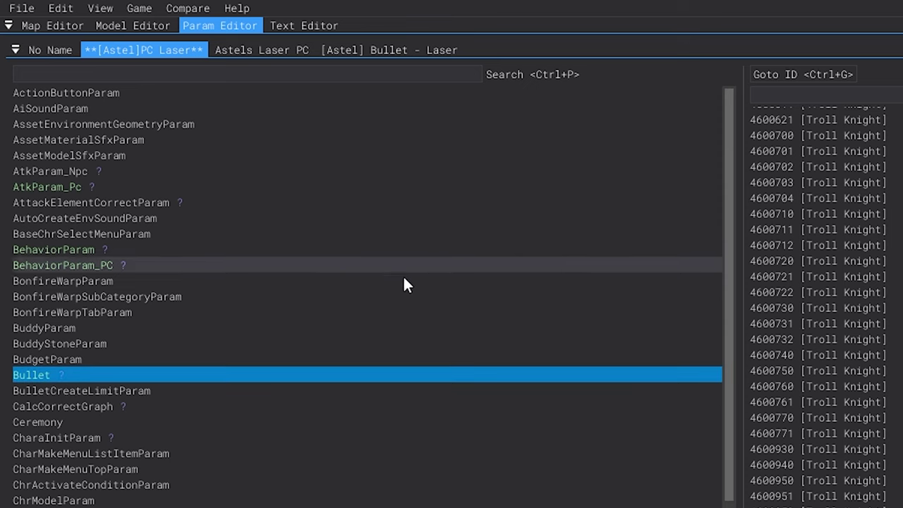
click(344, 264)
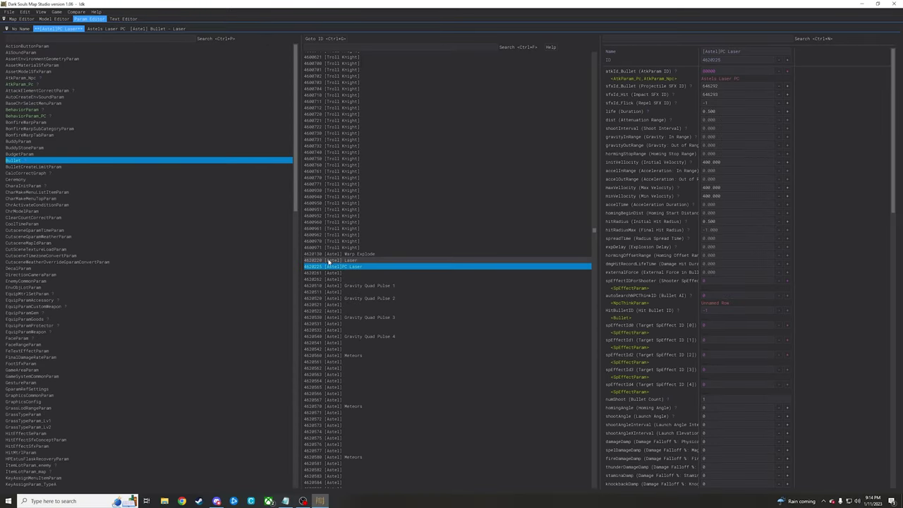
click(325, 266)
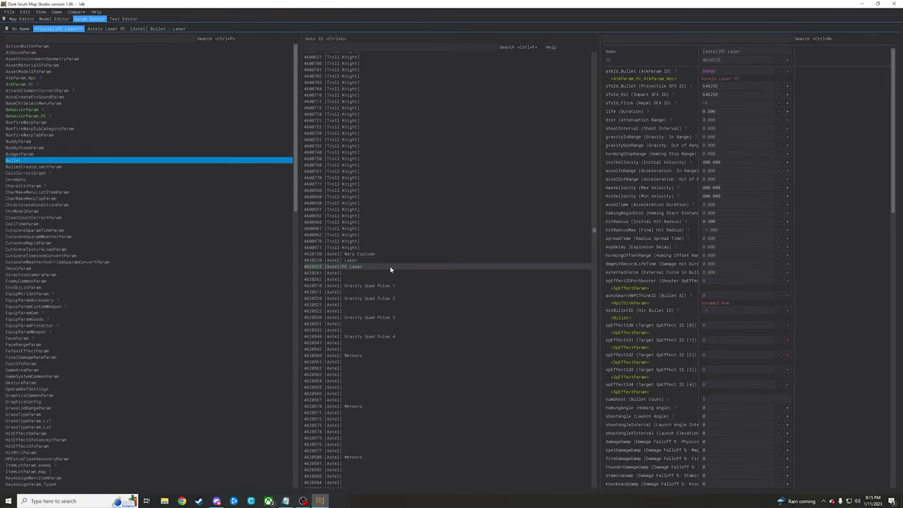
click(307, 267)
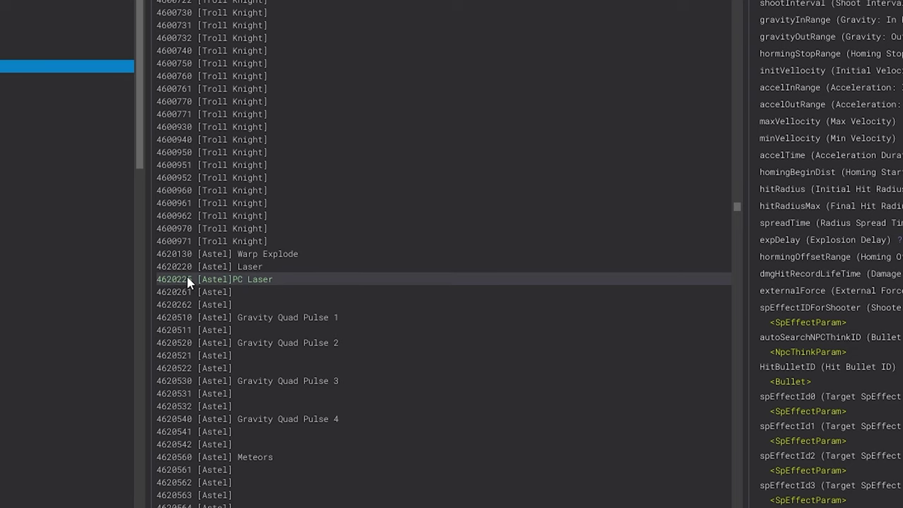
Step: Compare the AtkParam reference and projectile fields of the original [Astel] Laser bullet 4620220 with the [Astel]PC Laser row
shift+click(191, 268)
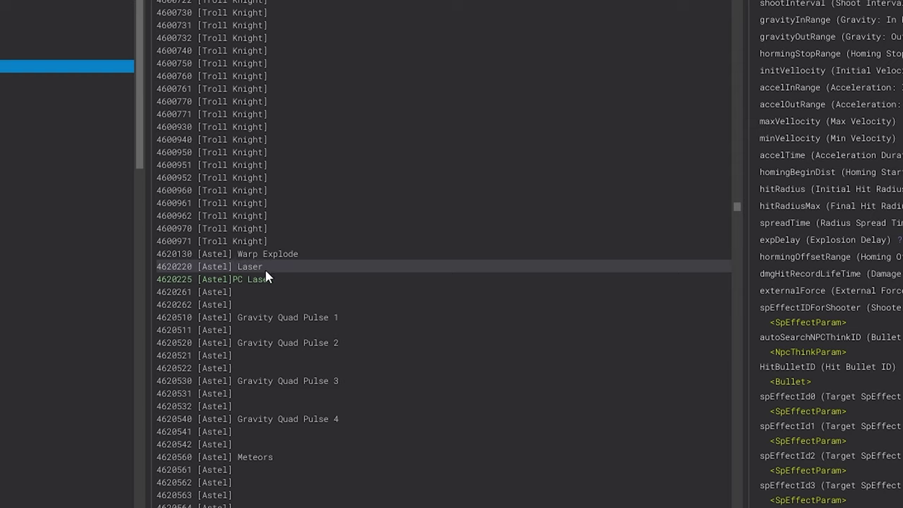
drag(262, 273, 208, 284)
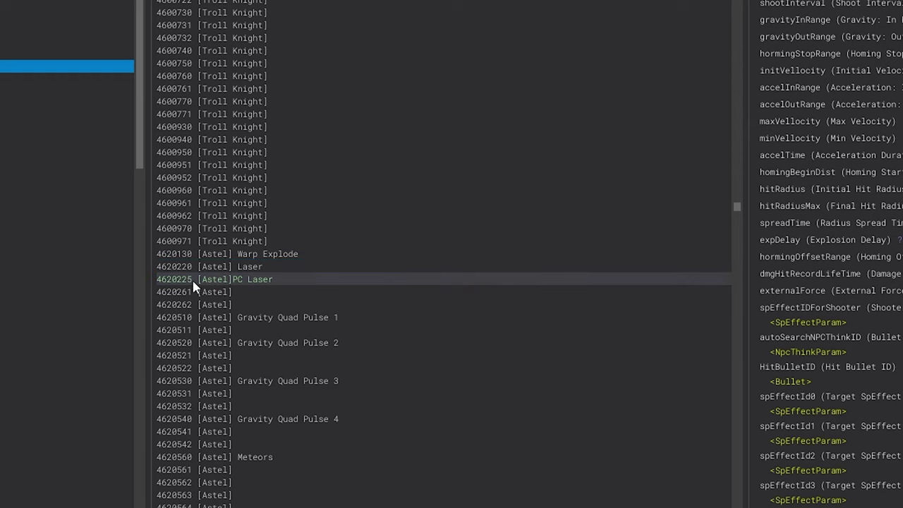
click(182, 275)
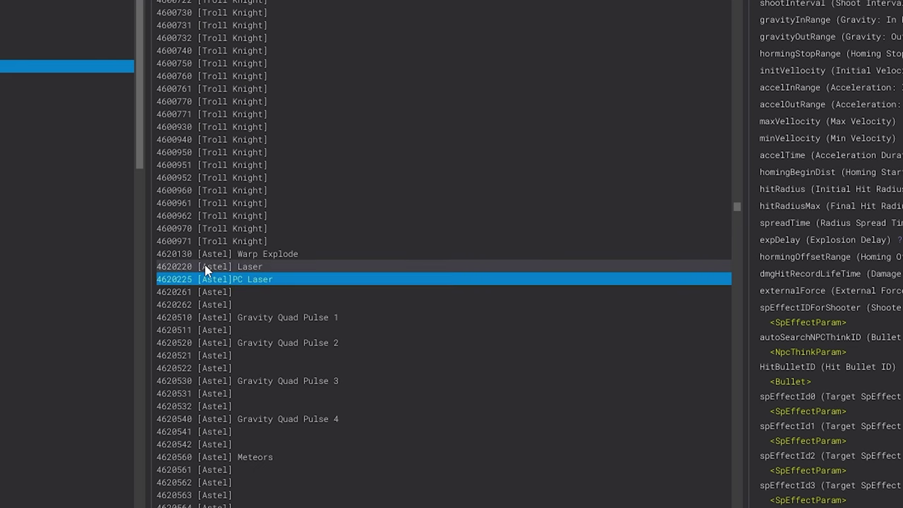
click(206, 269)
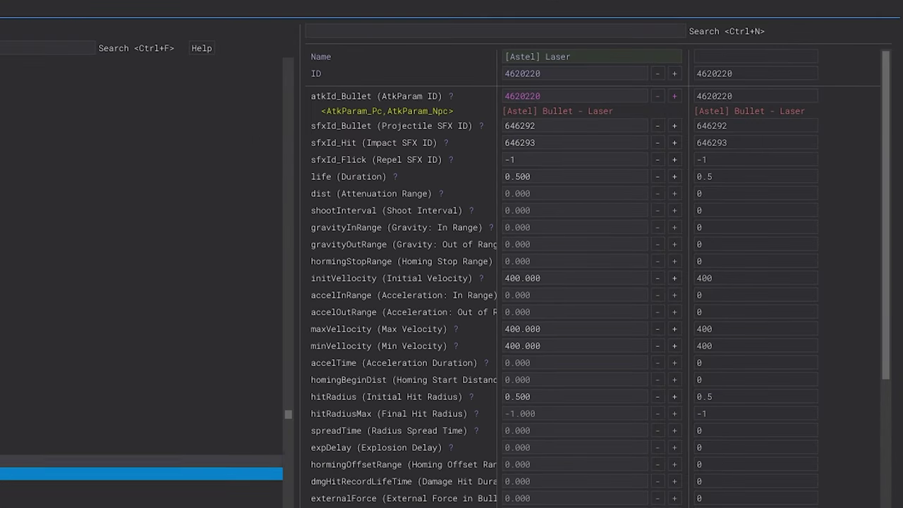
key(Down)
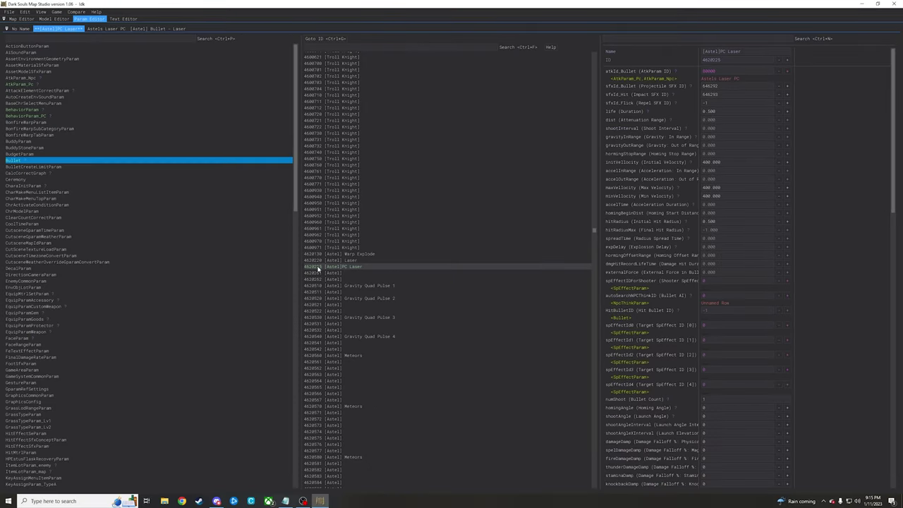
click(314, 267)
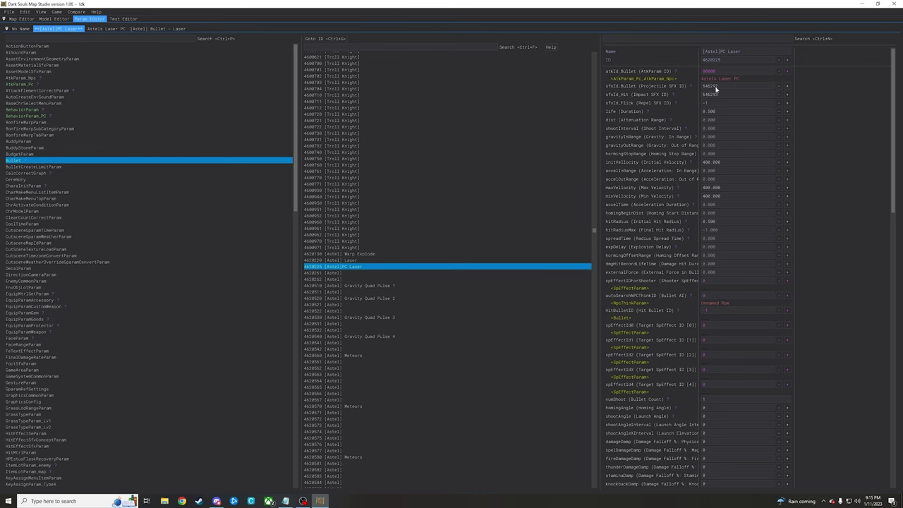
Step: Copy the [Astel]PC Laser bullet's ID and set the Reference ID of BehaviorParam_PC row 900000002 to 4620225
double_click(707, 60)
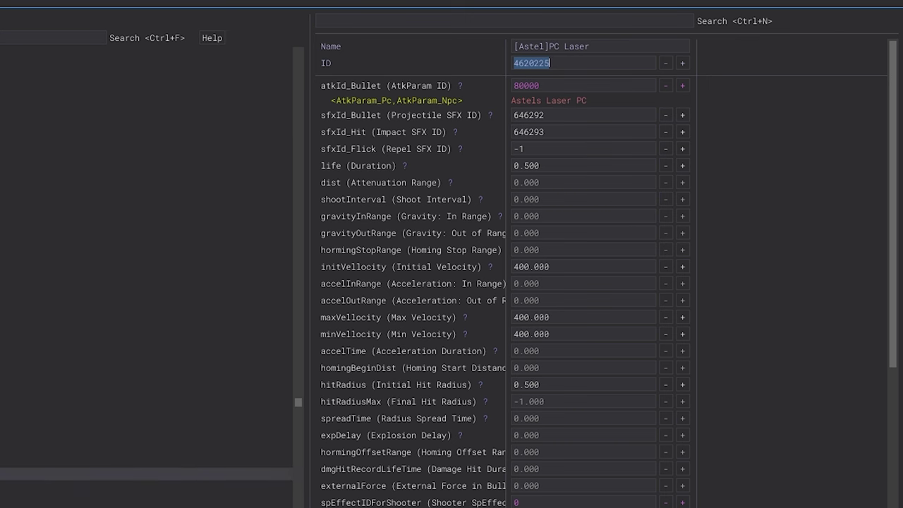
click(357, 267)
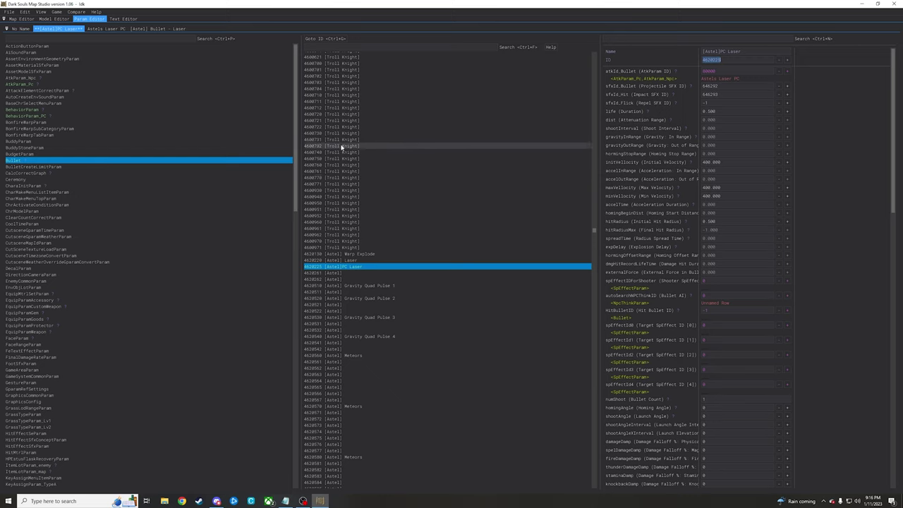
click(26, 30)
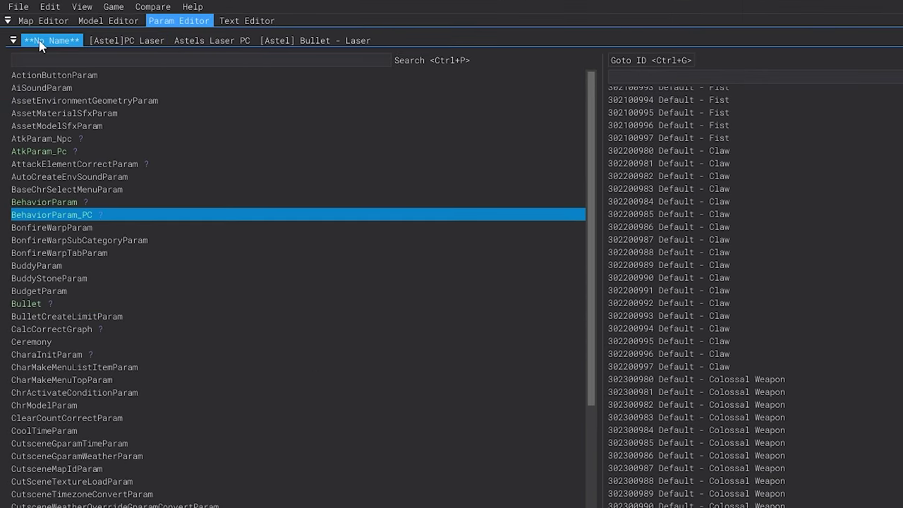
click(422, 221)
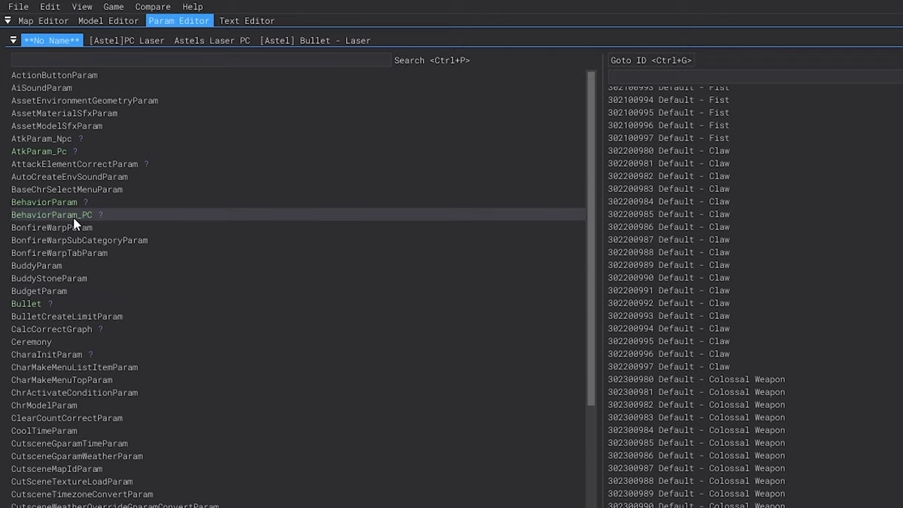
scroll(846, 452, down, 1)
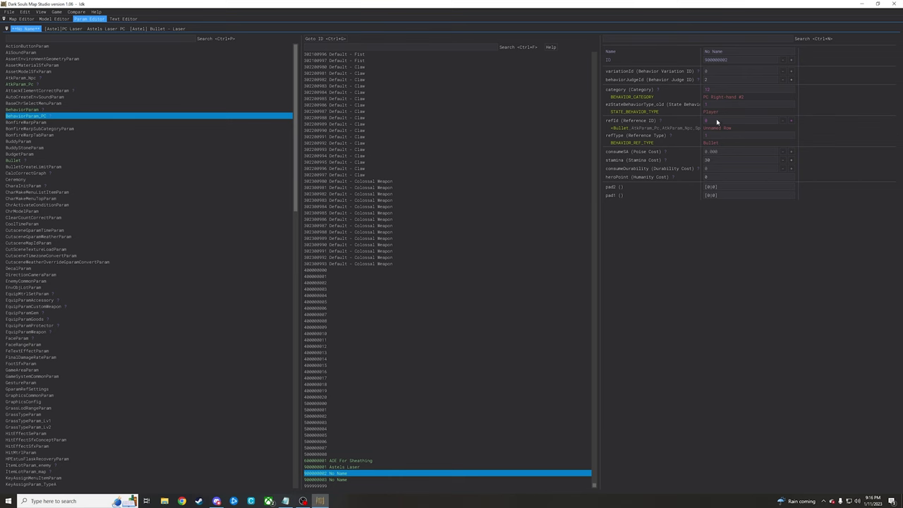
text(4620225)
key(Return)
Step: Save all project changes and switch to DS Anim Studio with the a614_040060 animation
click(11, 13)
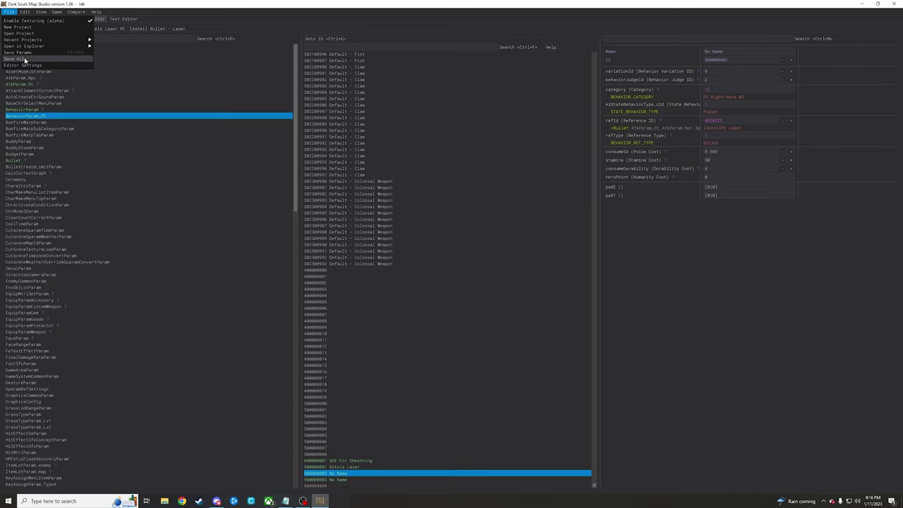
click(25, 60)
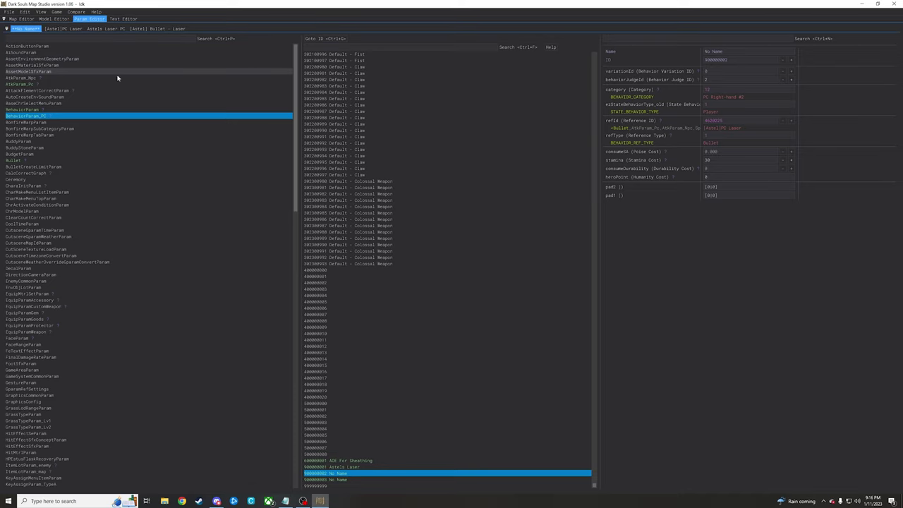
click(861, 4)
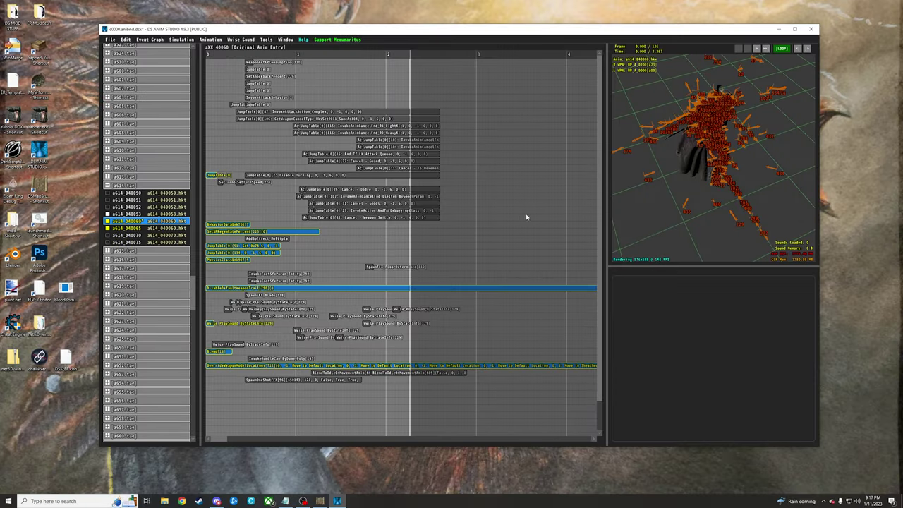
Step: Inspect the parameters of the SpawnOneShotFFX event in the a614_040060 animation
drag(693, 201, 803, 202)
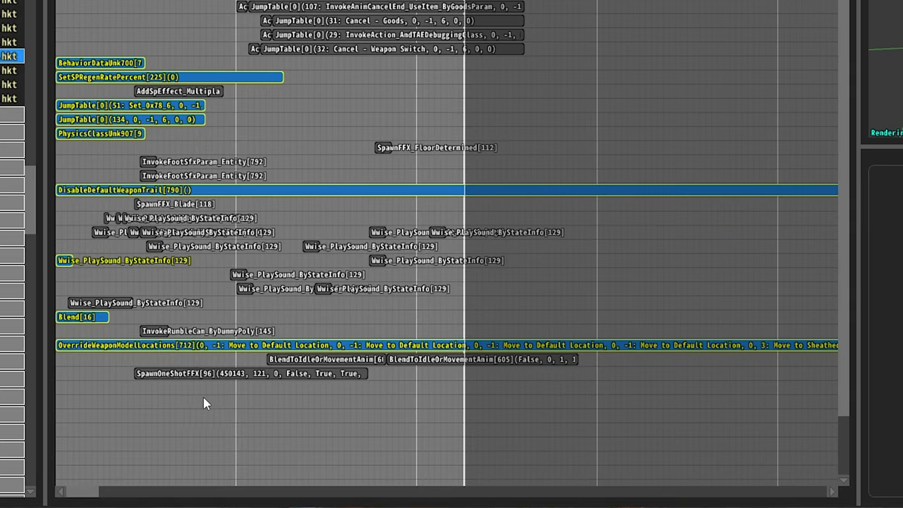
click(271, 381)
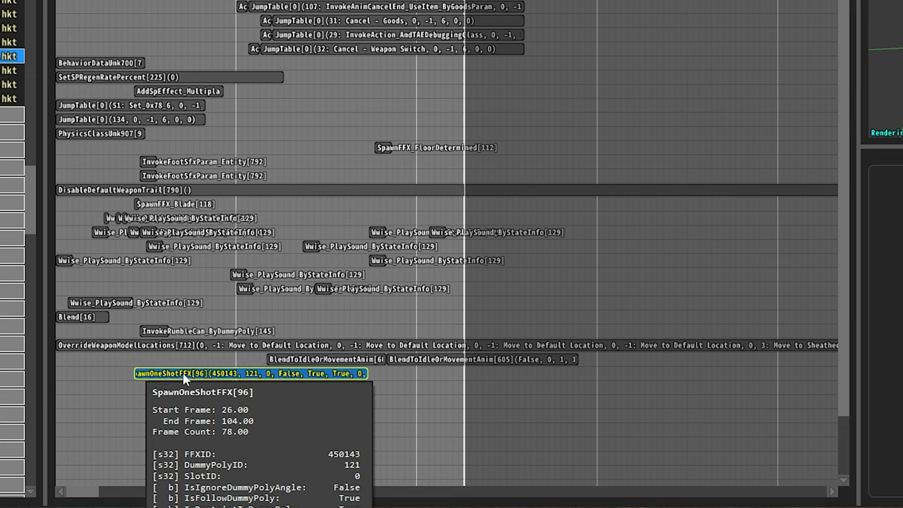
click(238, 384)
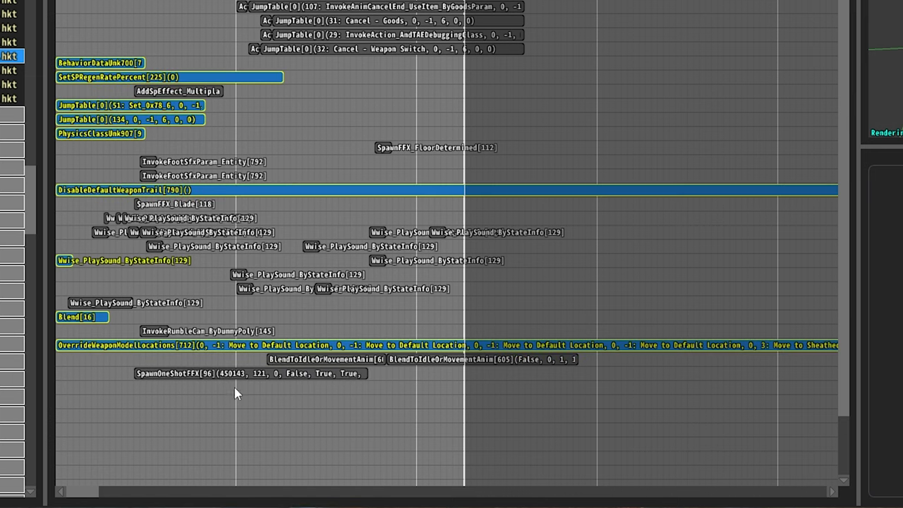
click(192, 372)
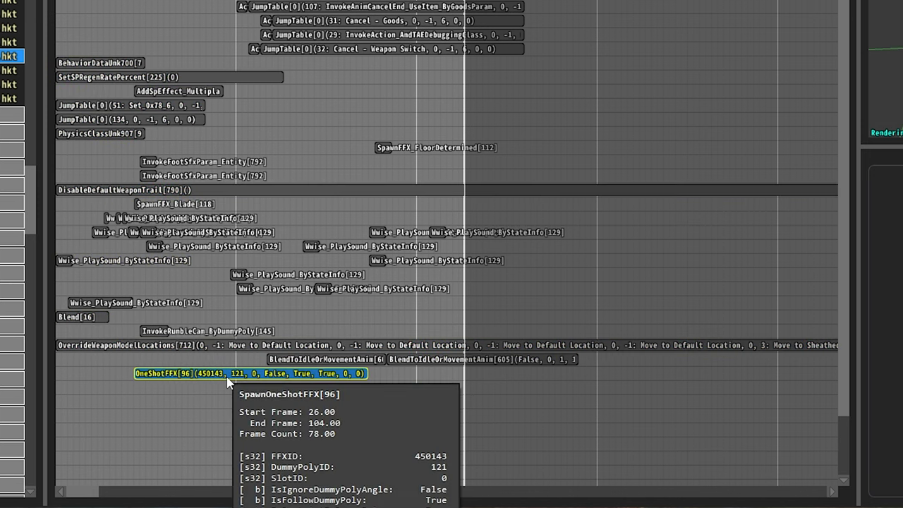
click(203, 393)
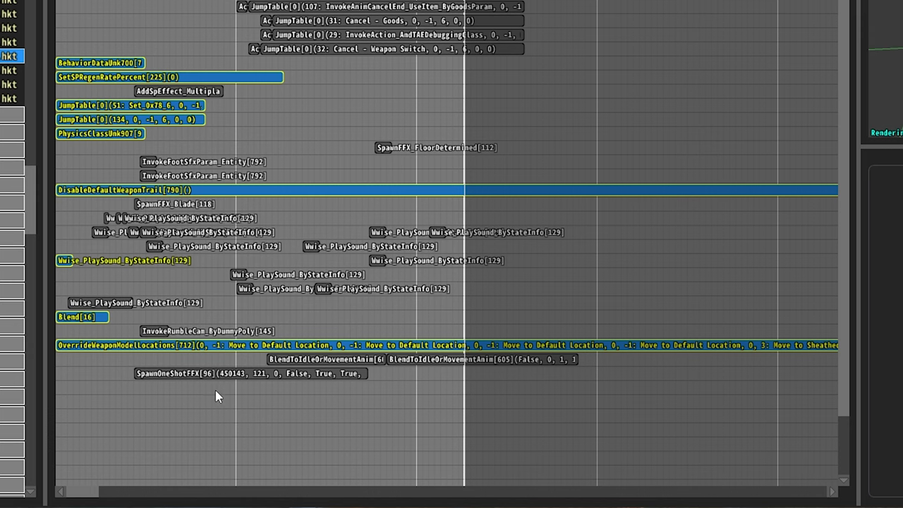
Step: Add a new event below SpawnOneShotFFX and change its type from JumpTable to InvokeBulletBehavior
double_click(207, 389)
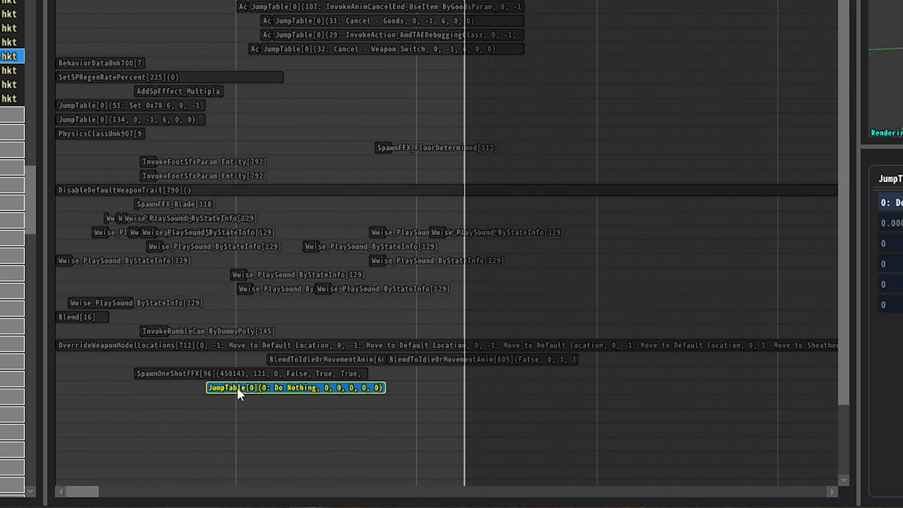
click(674, 364)
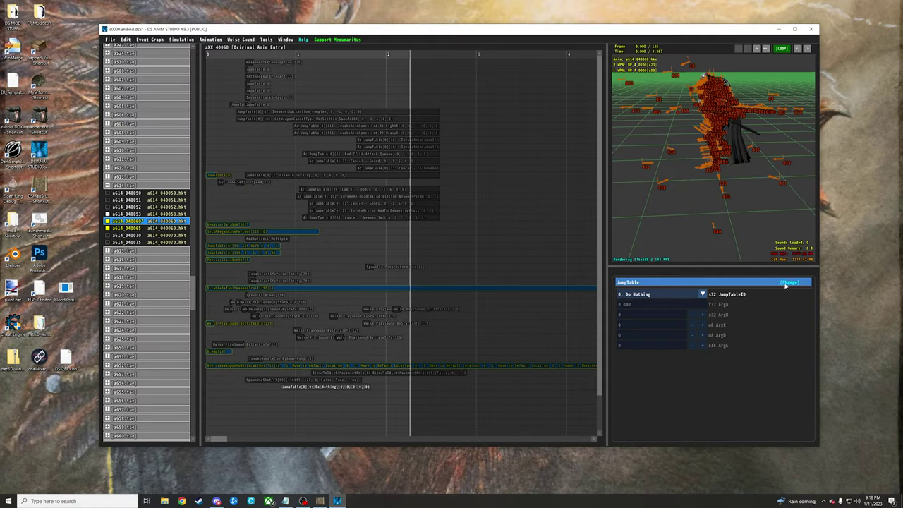
click(788, 282)
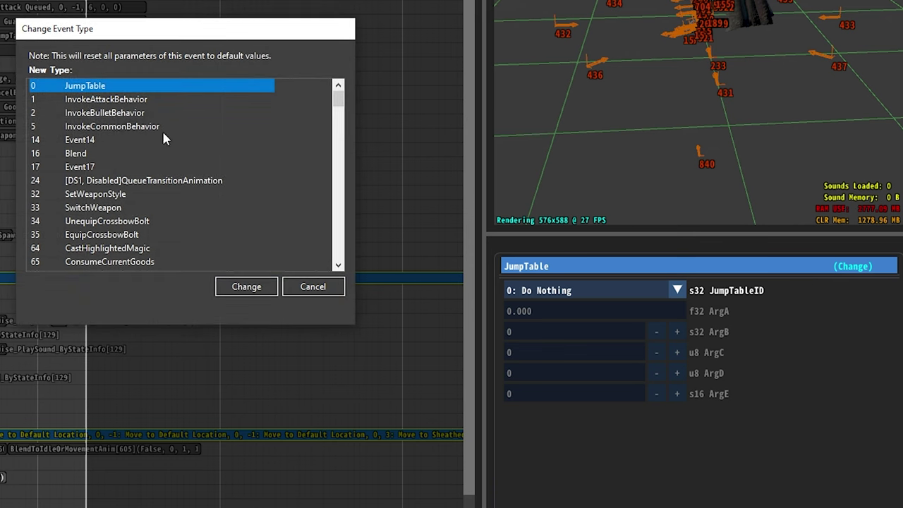
click(117, 114)
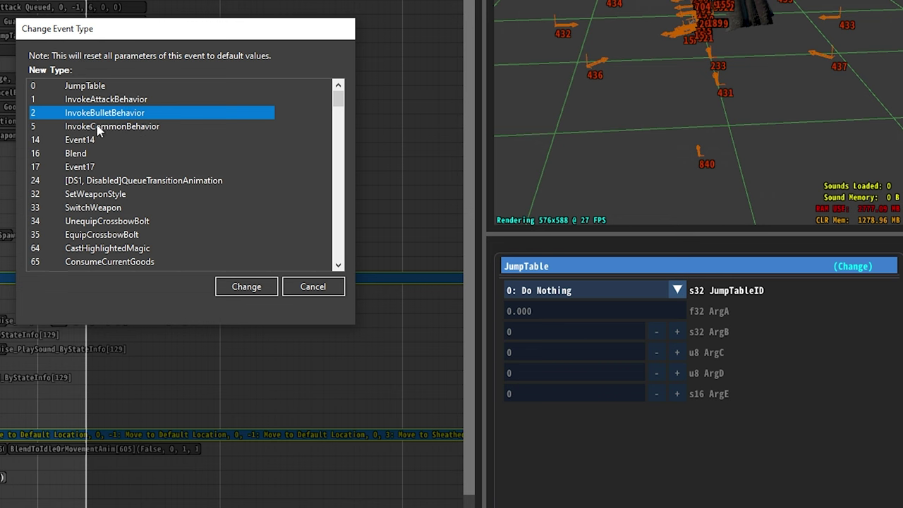
click(250, 291)
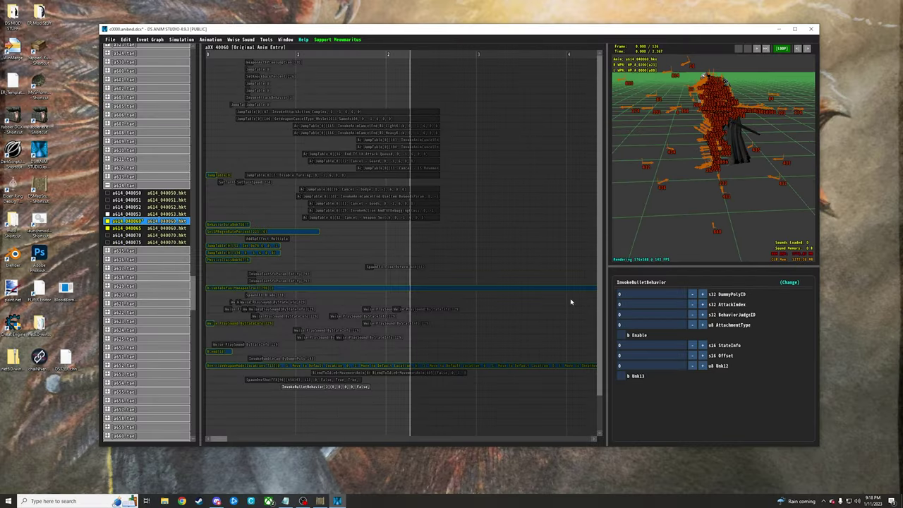
Step: Examine the weapon's dummy polys mid-animation, set the bullet event's DummyPolyID to 10100 and BehaviorJudgeID to 9002, and turn on Enable
key(space)
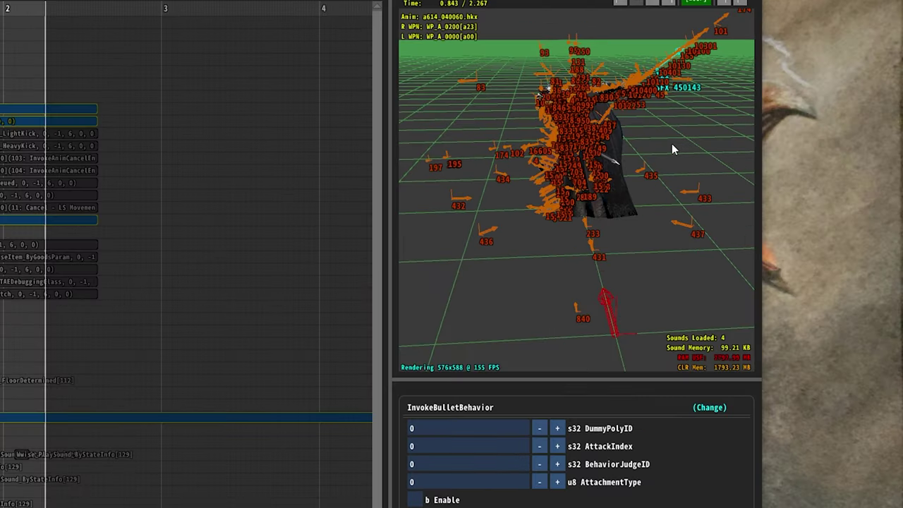
drag(754, 133, 674, 143)
drag(704, 72, 715, 56)
drag(684, 134, 417, 191)
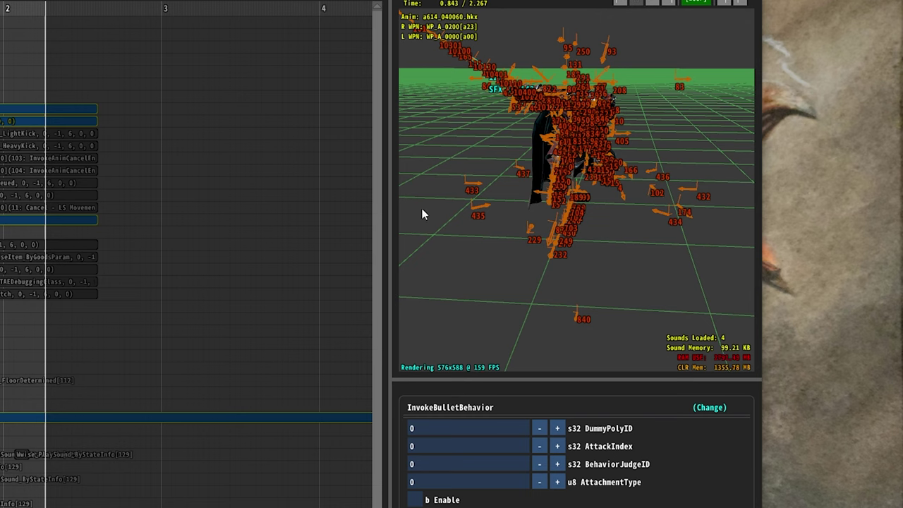
click(432, 432)
text(10100)
click(404, 467)
text(9002)
click(417, 500)
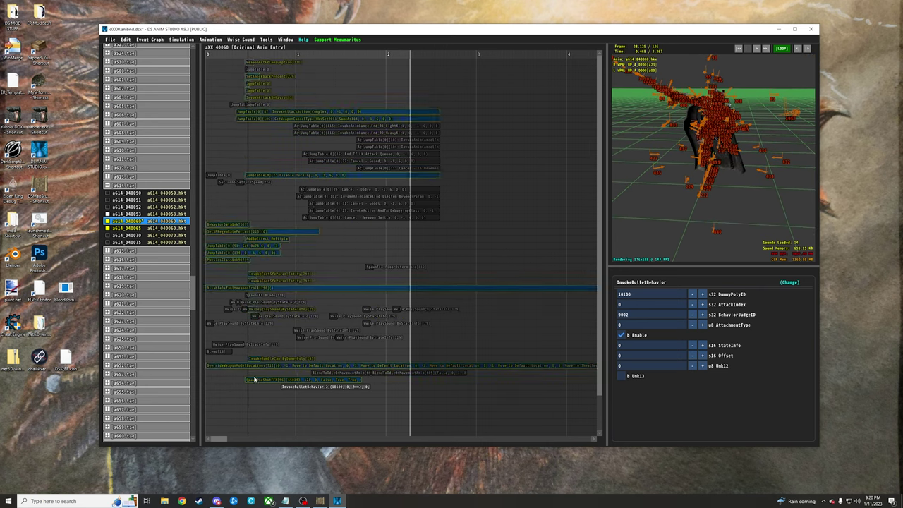
Step: Move the InvokeBulletBehavior event earlier to line up with the start of SpawnOneShotFFX, and save the animation file
click(304, 387)
drag(304, 388, 277, 388)
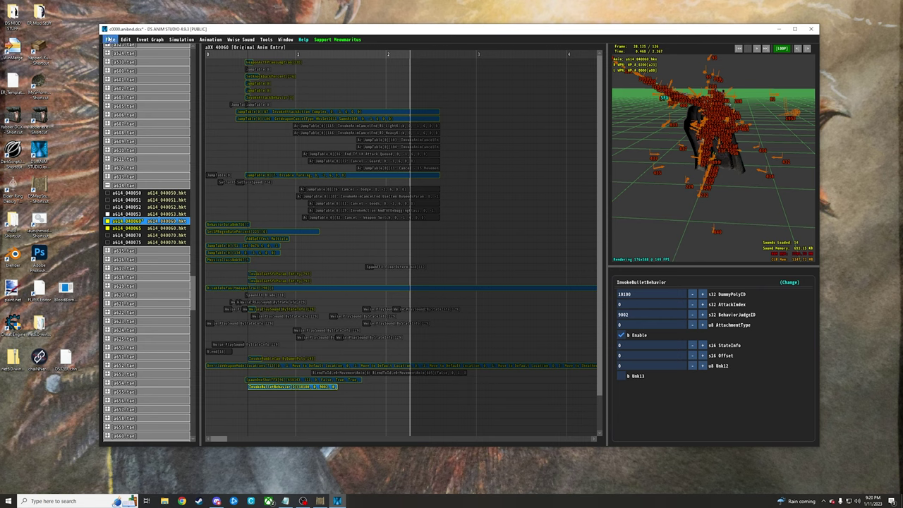
click(110, 40)
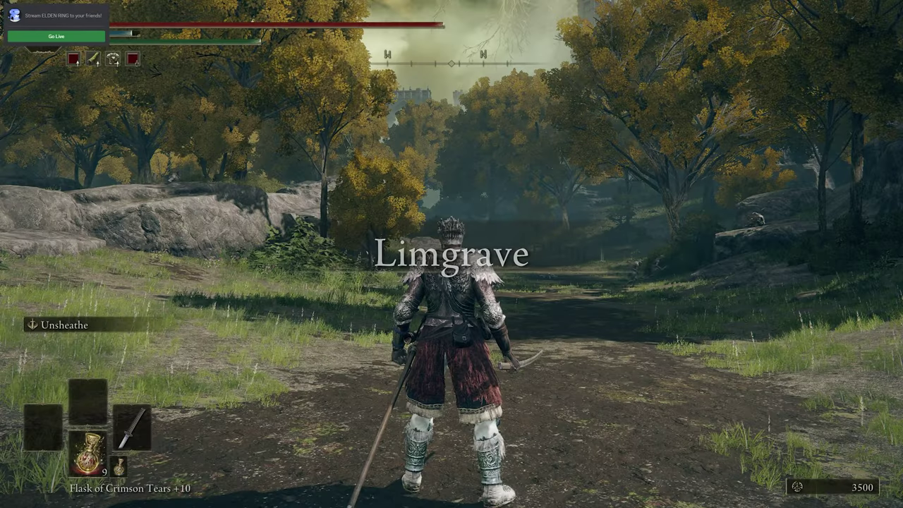
Step: Switch to Elden Ring and test the Unsheathe skill's laser attack on the enemies in Limgrave
key(w)
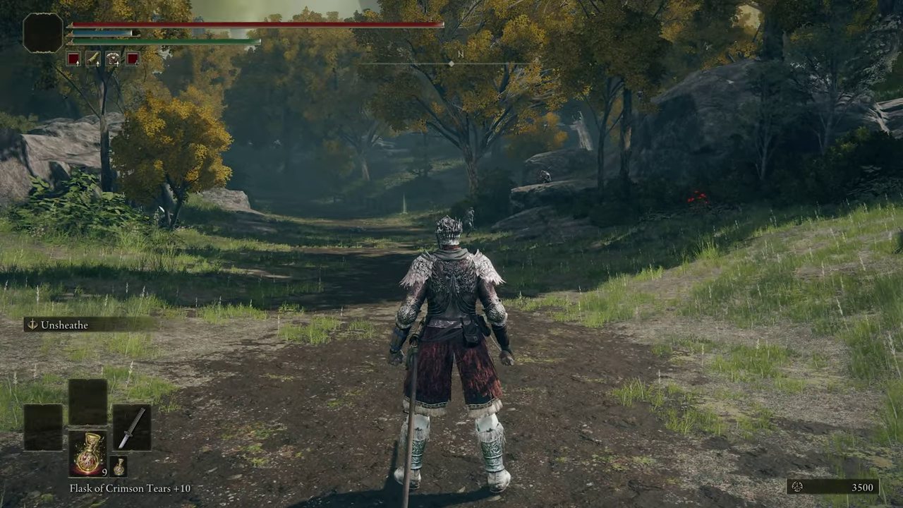
click(452, 254)
shift+right_click(452, 254)
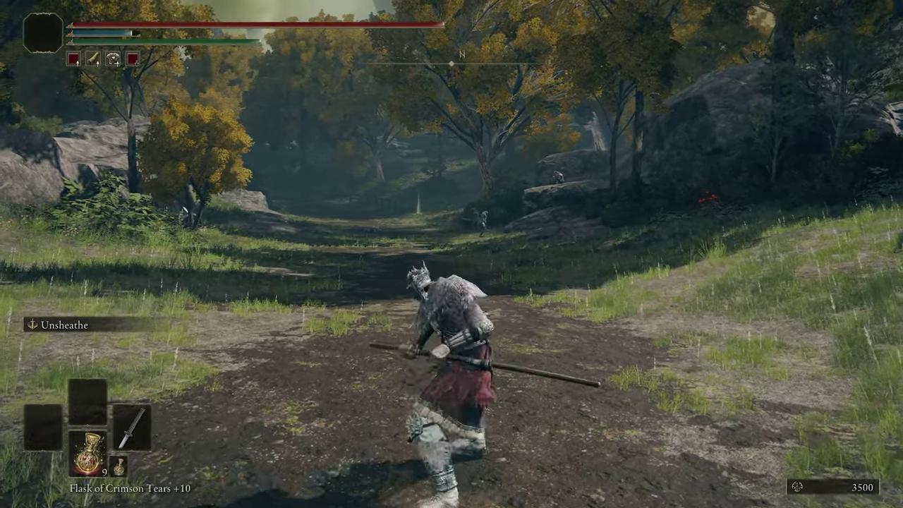
click(452, 254)
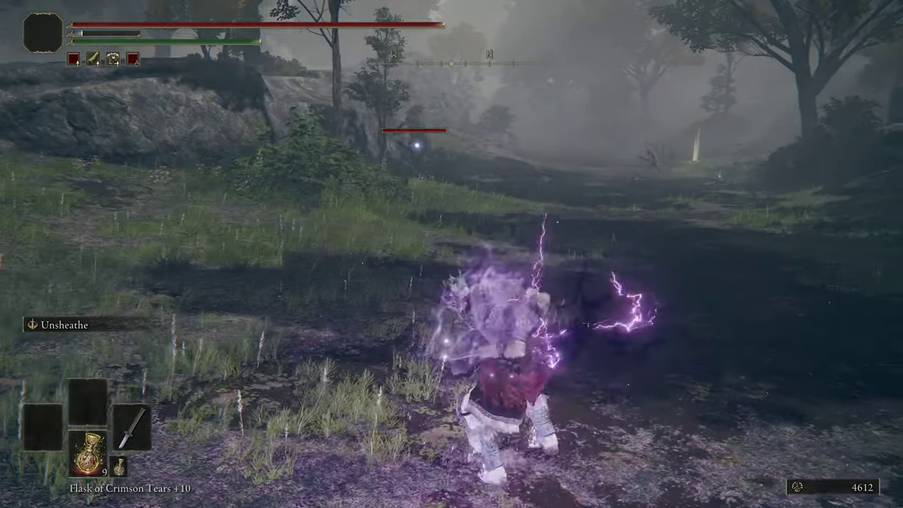
key(q)
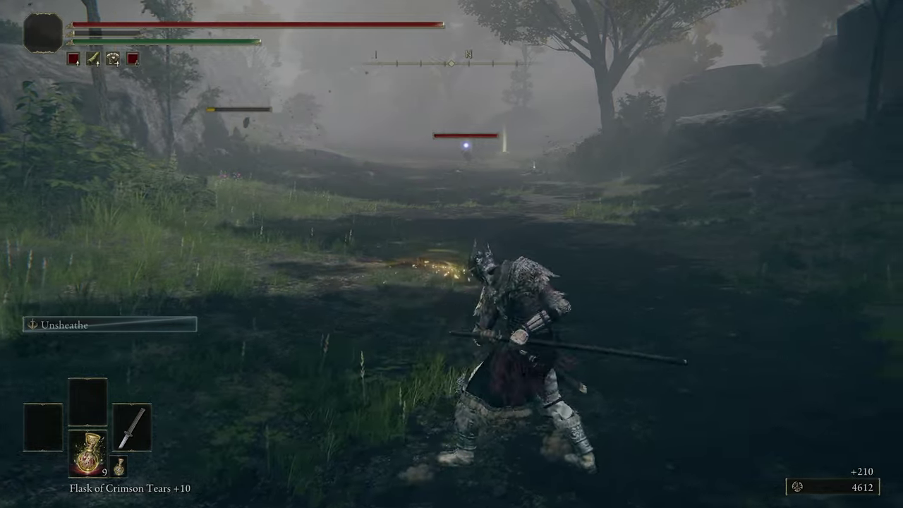
key(q)
key(w)
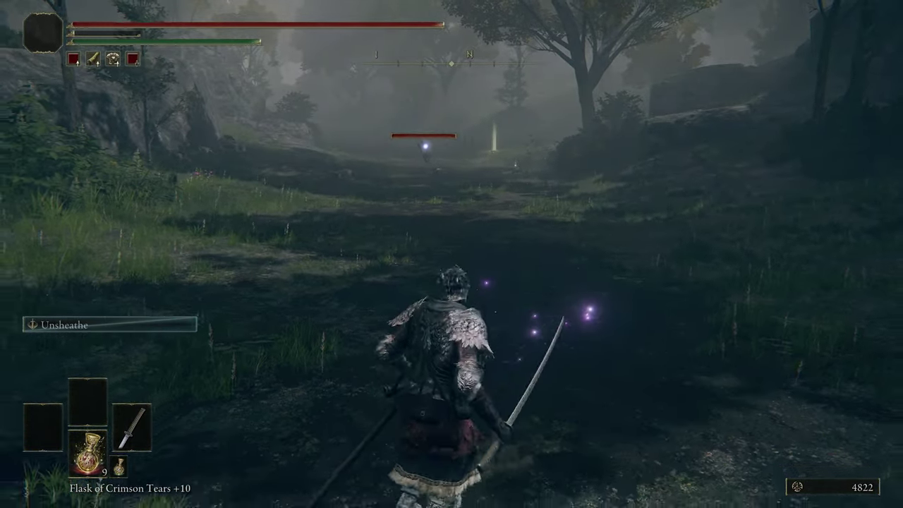
key(w)
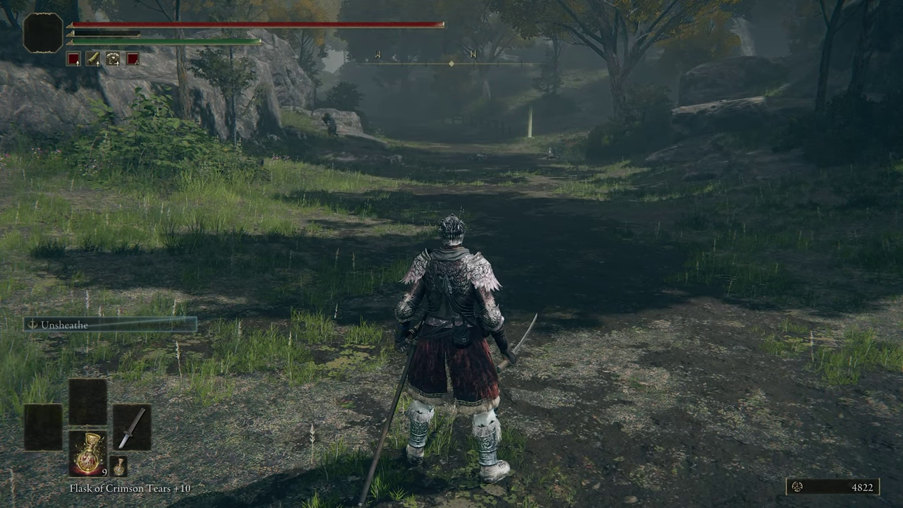
Step: Return to DS Anim Studio and review the InvokeBulletBehavior event's parameters and the dummy polys in the viewport
key(alt+Tab)
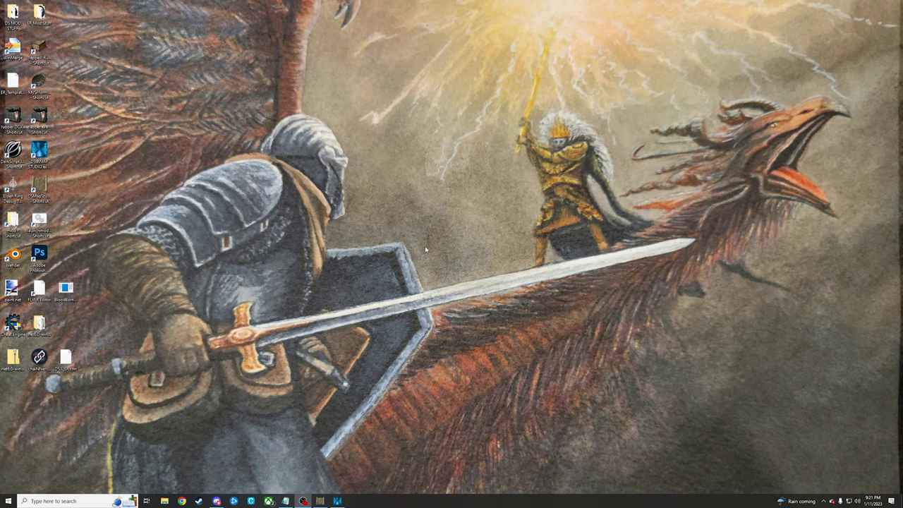
key(alt+Tab)
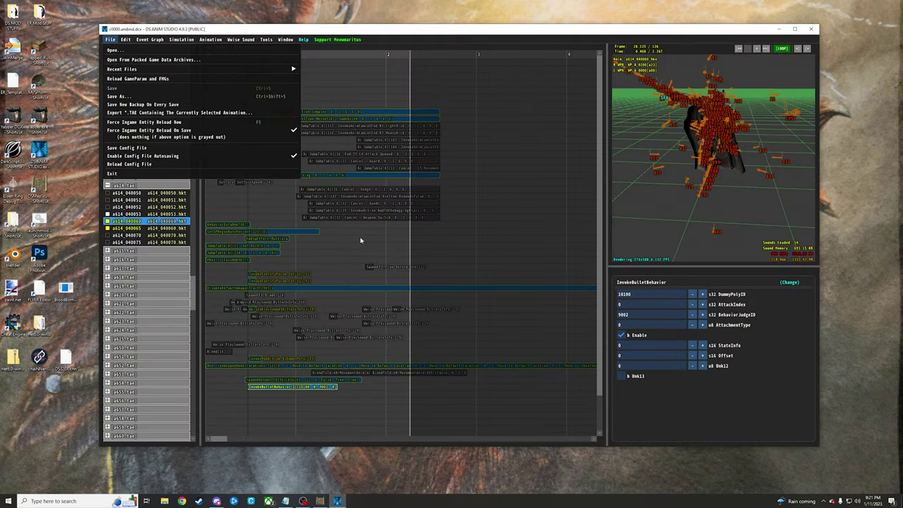
click(367, 76)
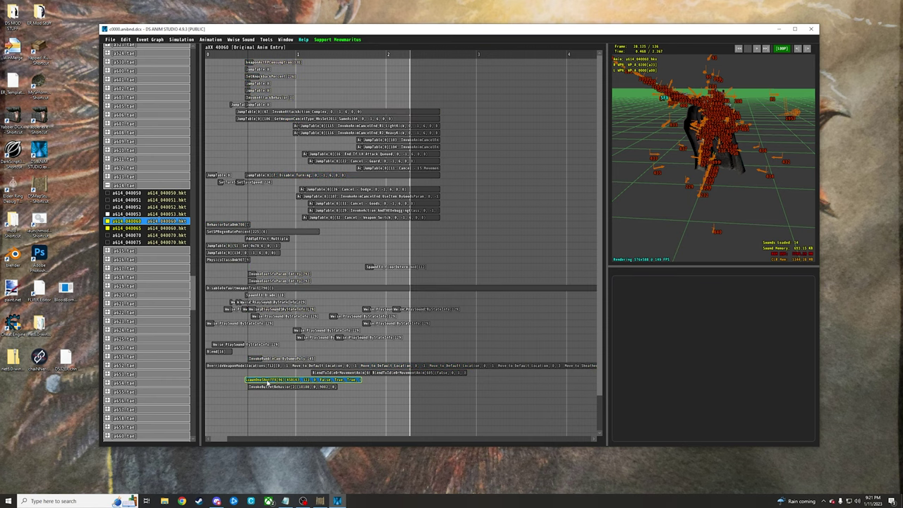
click(261, 386)
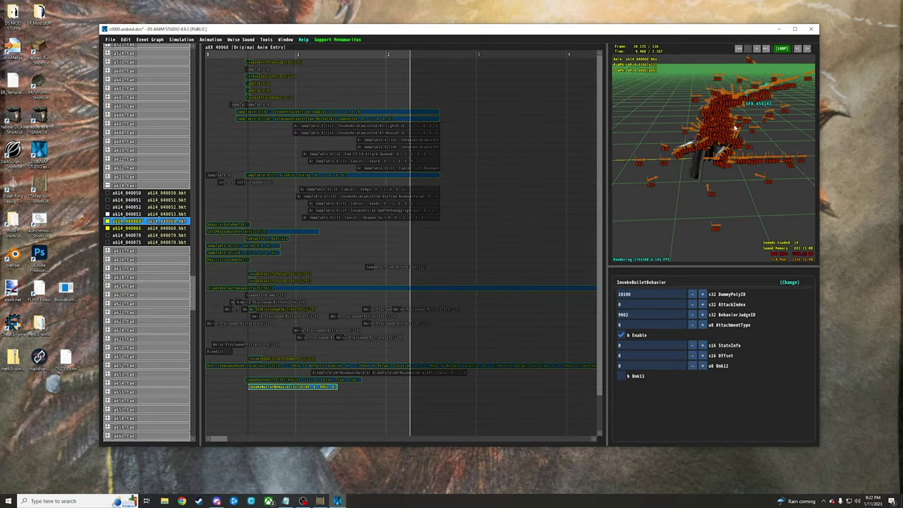
Step: Check the DummyPoly and DummyPoly IDs display helpers in the Scene Explorer, then close it and minimize the program
click(285, 40)
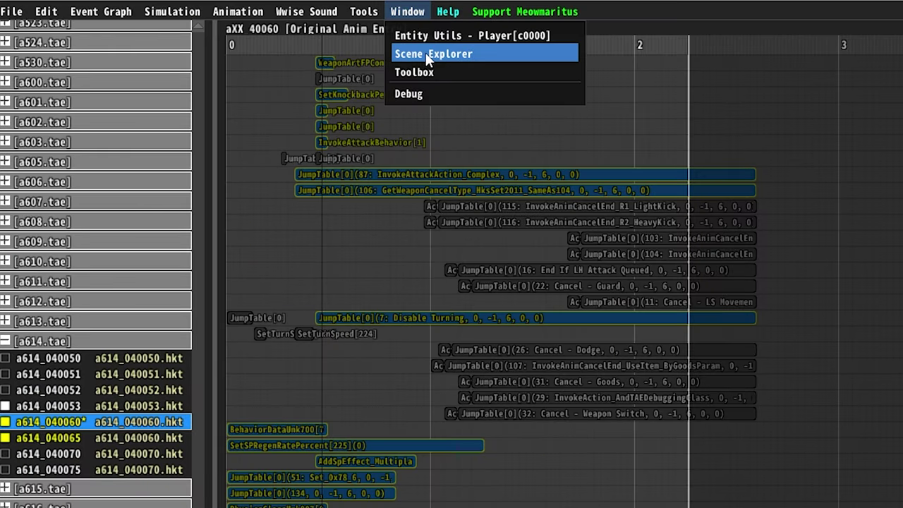
click(426, 54)
click(60, 102)
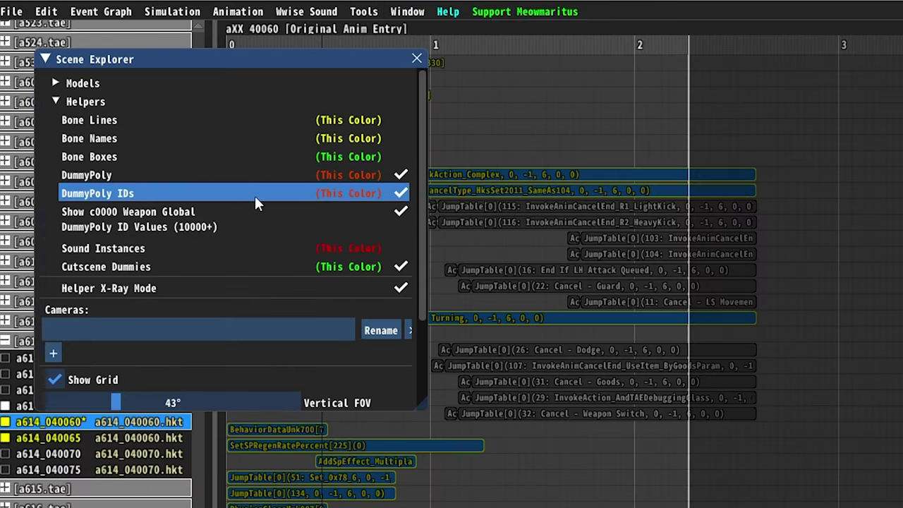
click(415, 62)
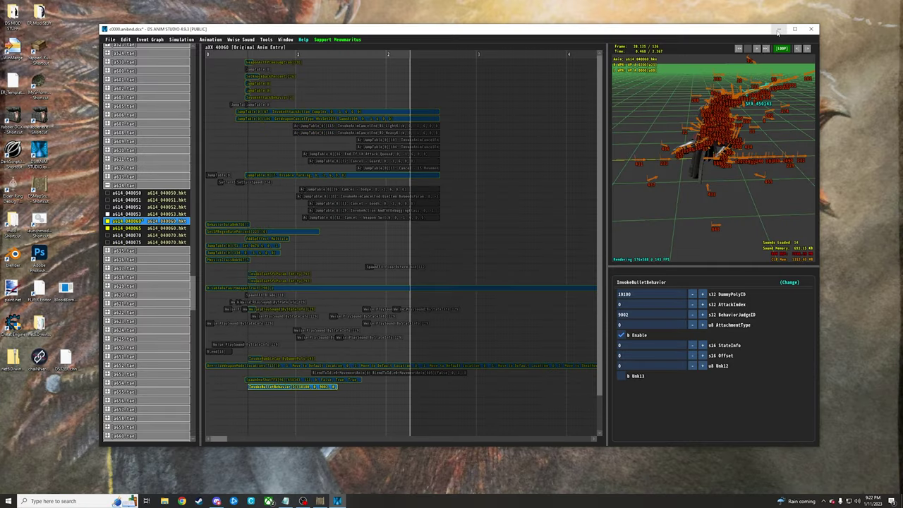
click(778, 29)
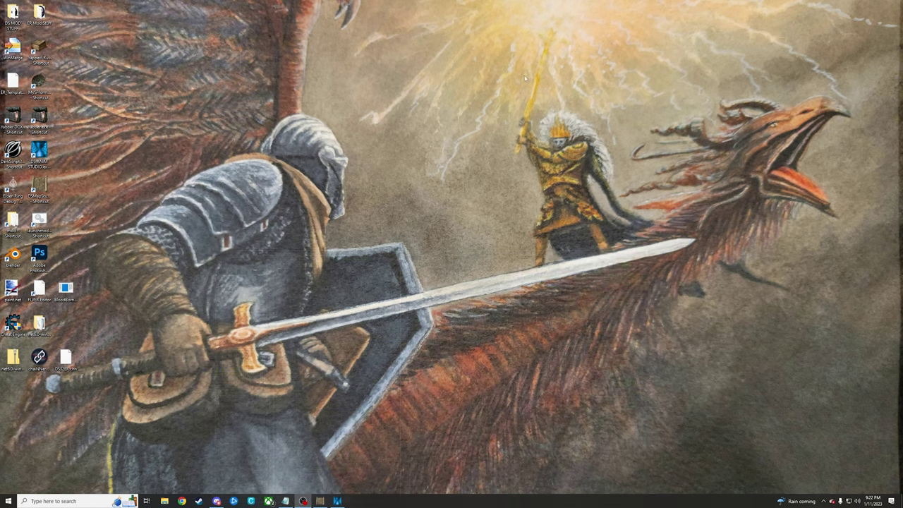